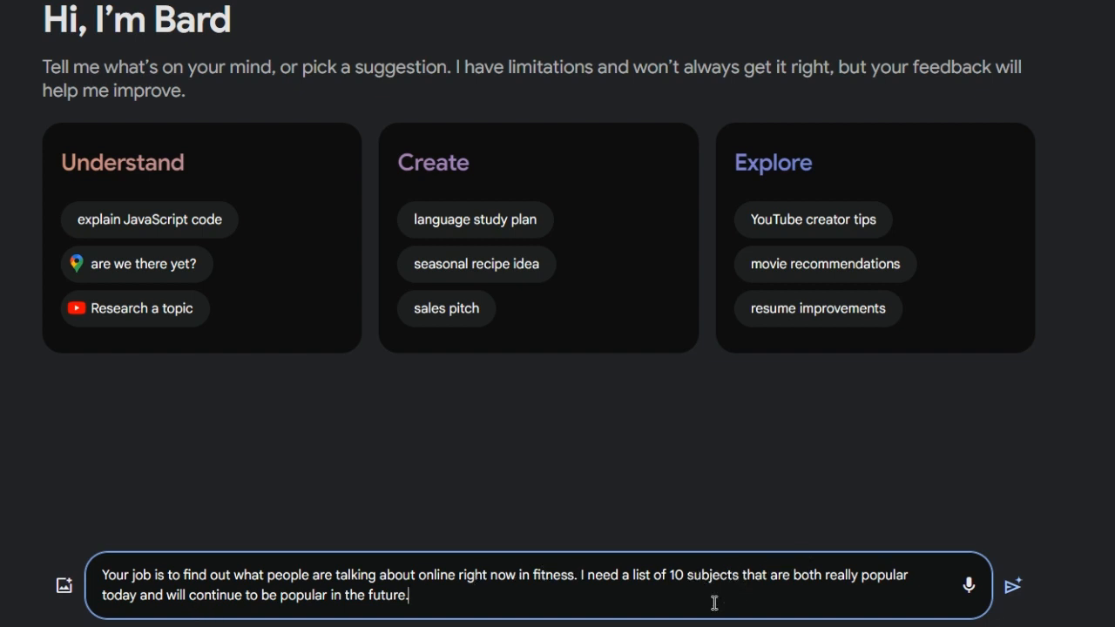
Ask Bard for 10 fitness subjects that are popular online today and in the future, and highlight Yoga in its list
left_click(1017, 585)
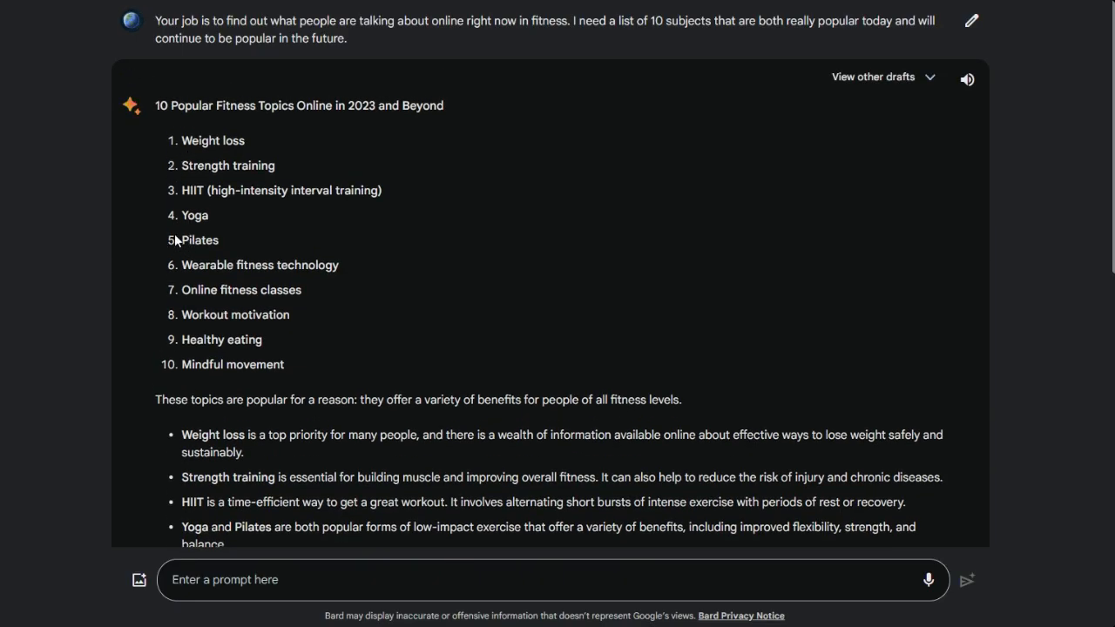
left_click_drag(175, 214, 265, 216)
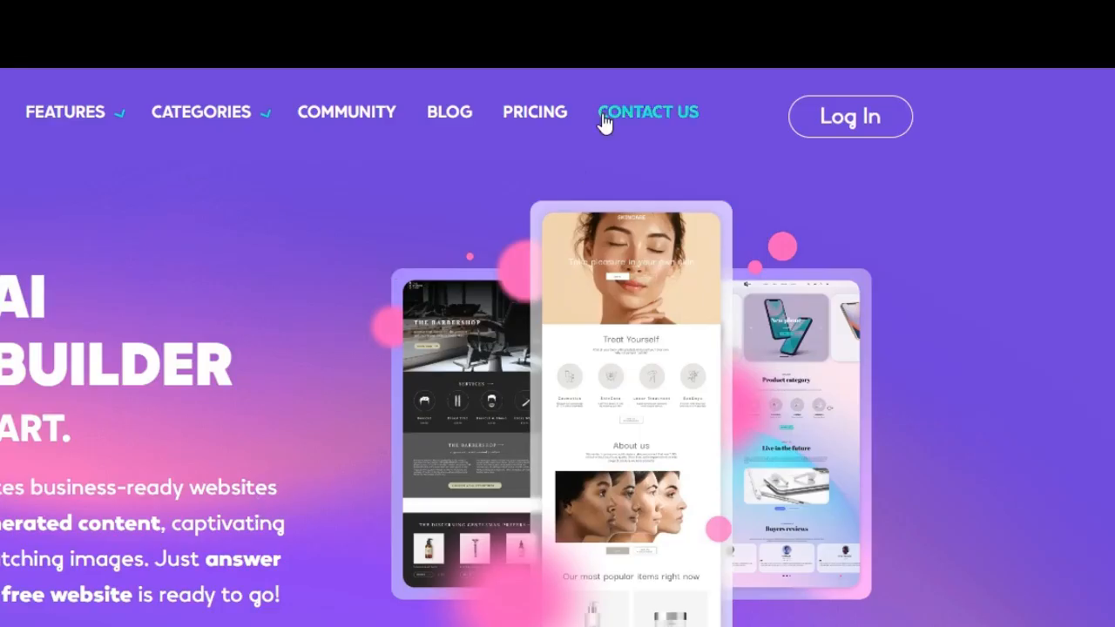
Switch to the Hocoos AI website builder, start a new website and choose yoga personal trainer as its category
left_click(690, 62)
scroll(340, 348, "down", 4)
left_click(342, 394)
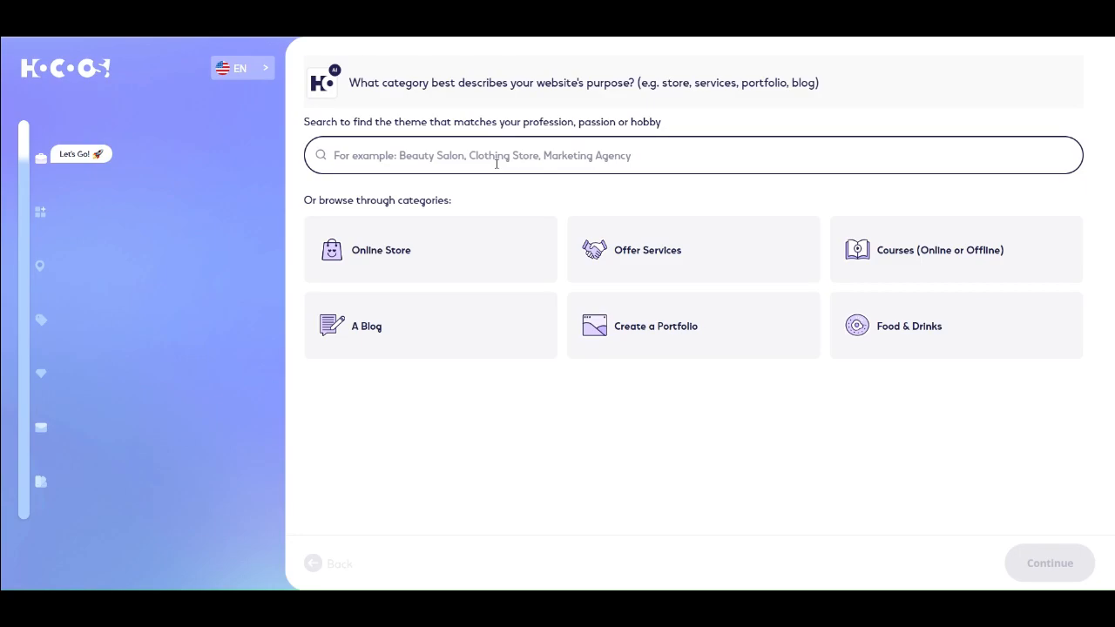
type("yoga")
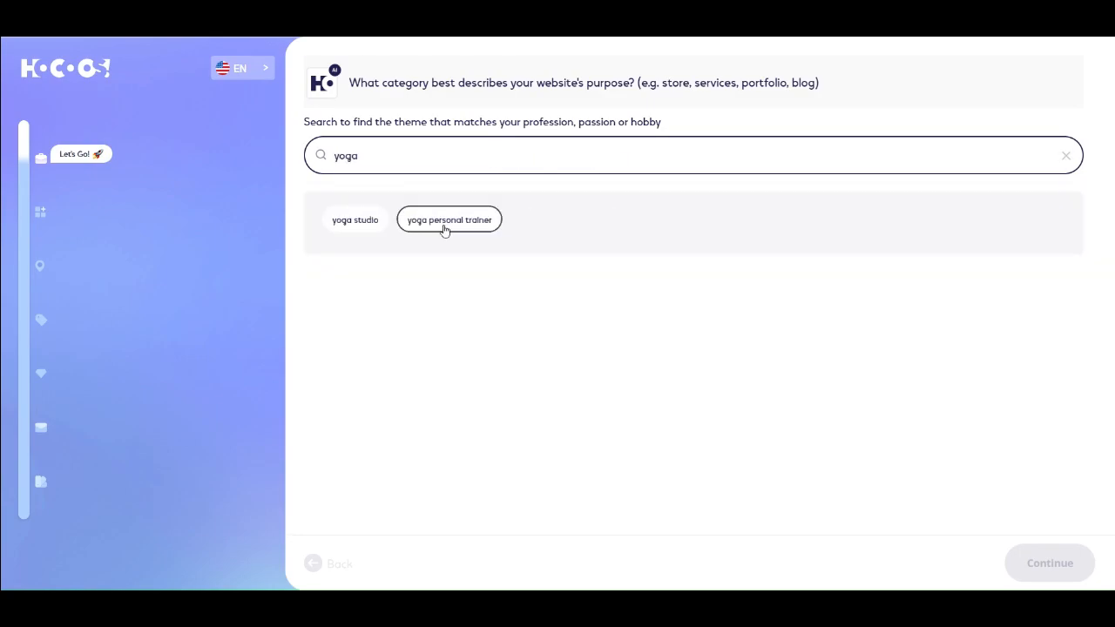
left_click(445, 227)
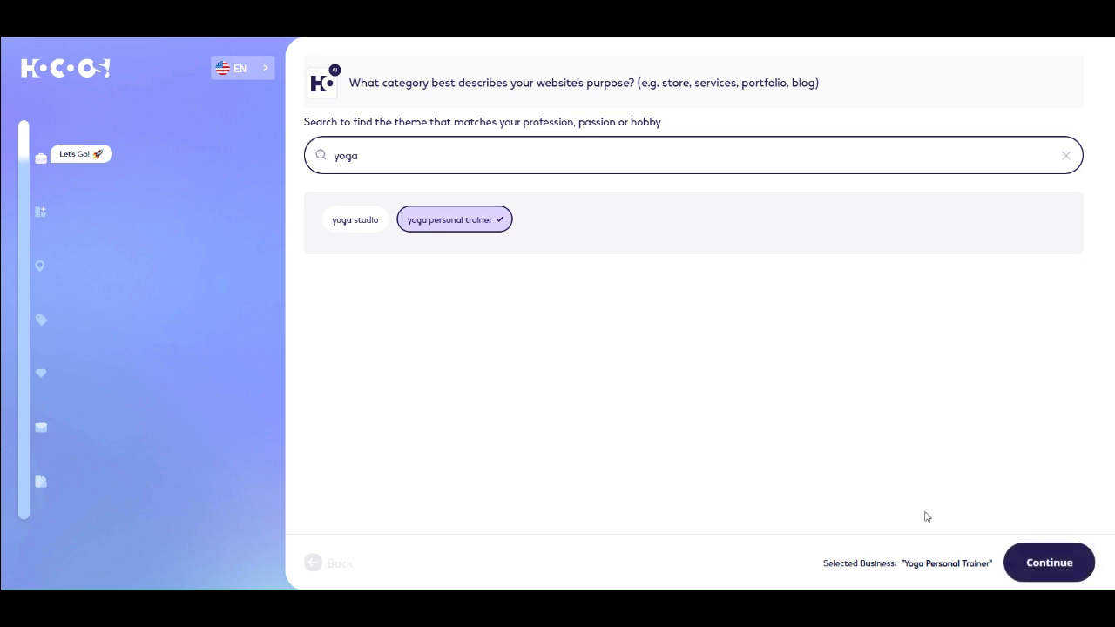
left_click(1049, 564)
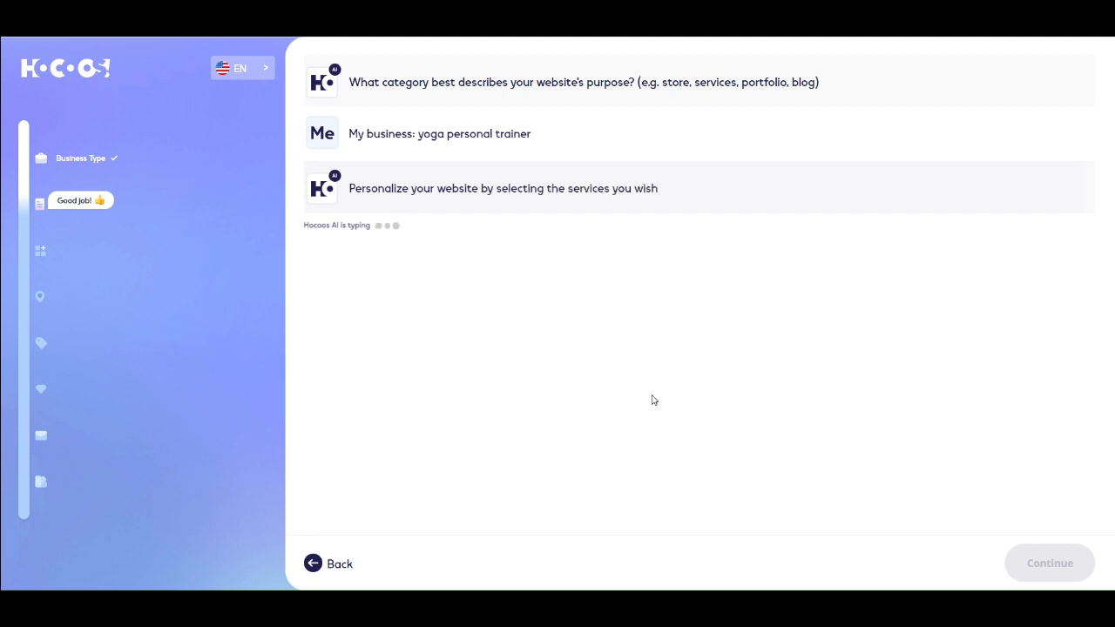
Select Private Yoga Classes and Home Yoga Sessions as the offered services
left_click(670, 349)
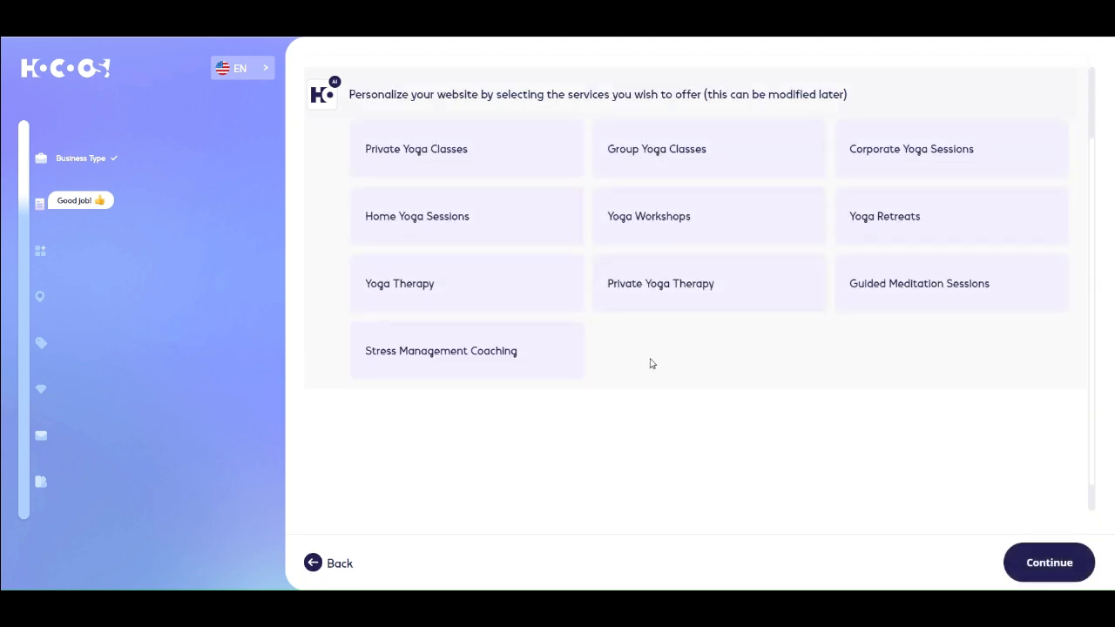
scroll(623, 373, "up", 1)
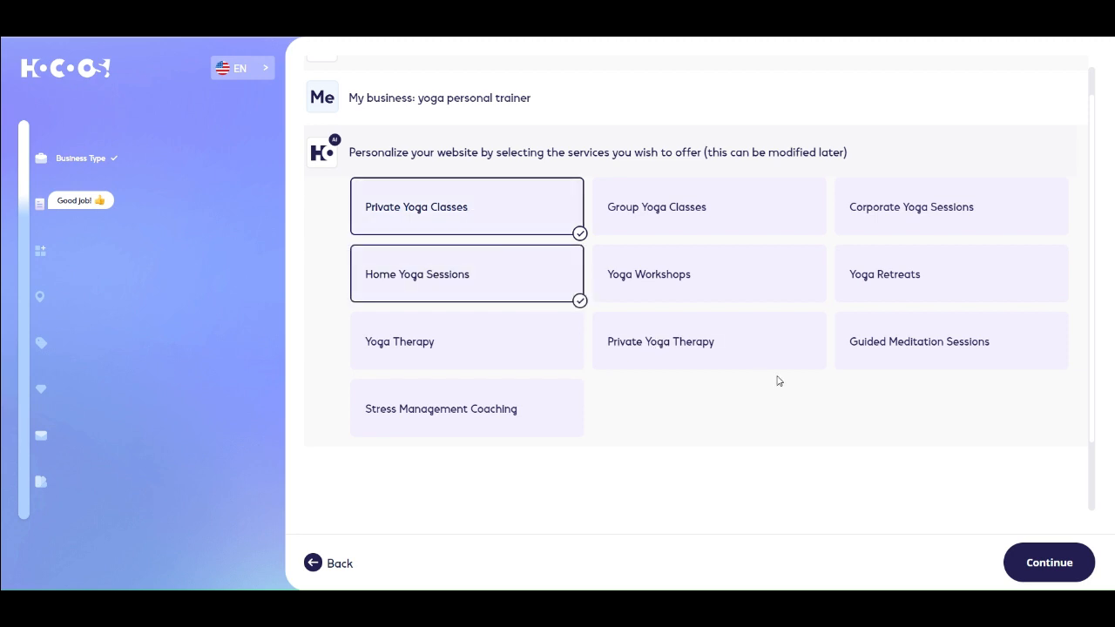
left_click(1049, 562)
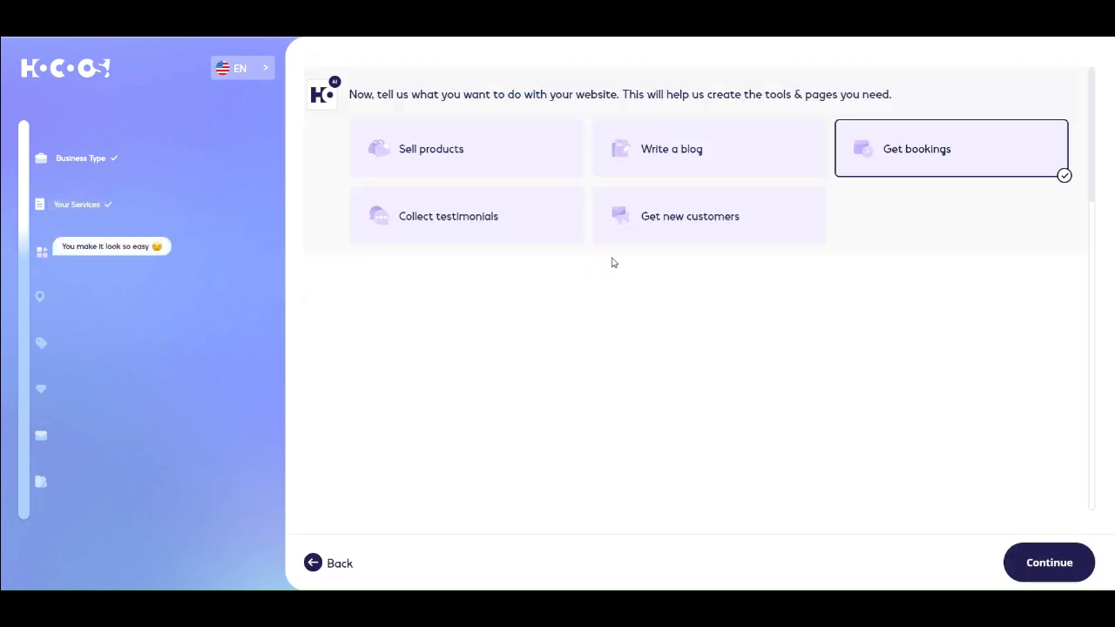
Add Write a blog and Get new customers to the website's purposes, and set the business location to Online business only
left_click(669, 219)
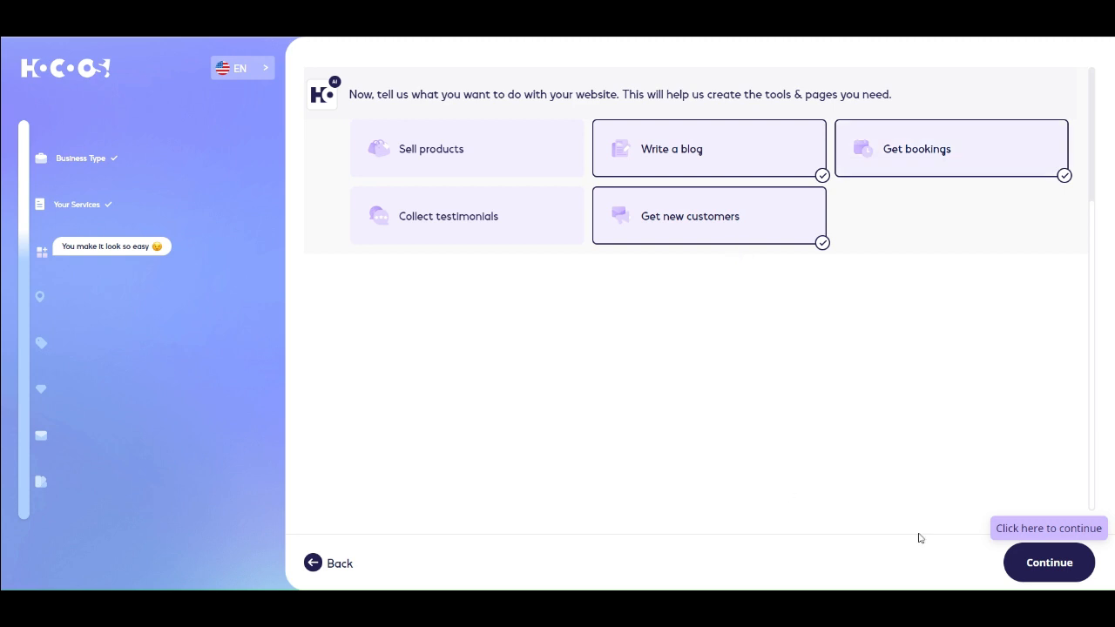
left_click(1061, 568)
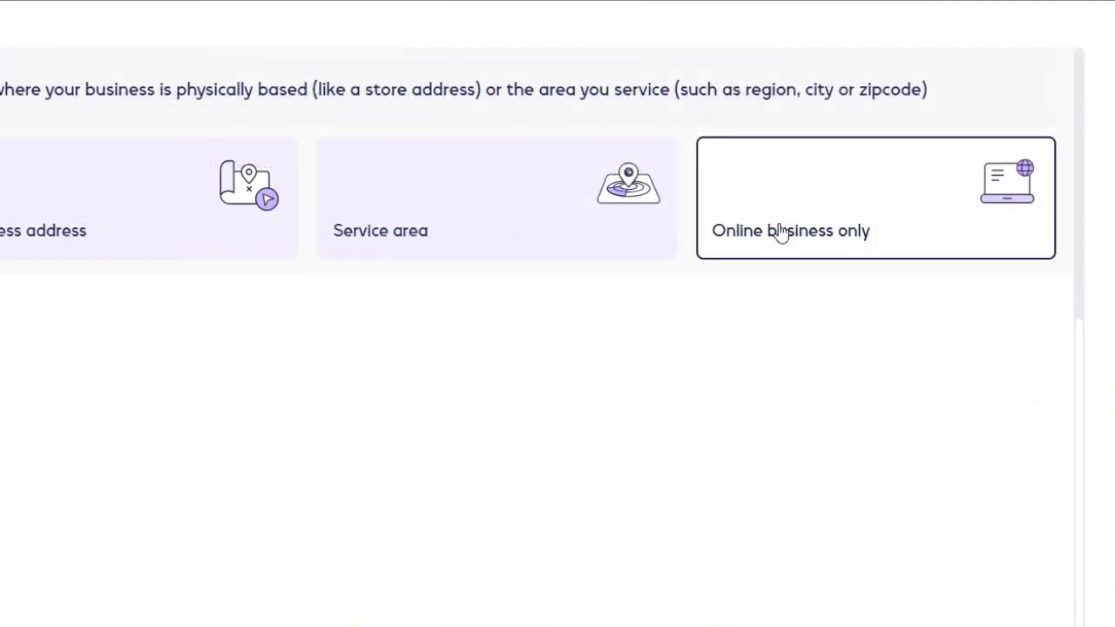
left_click(781, 231)
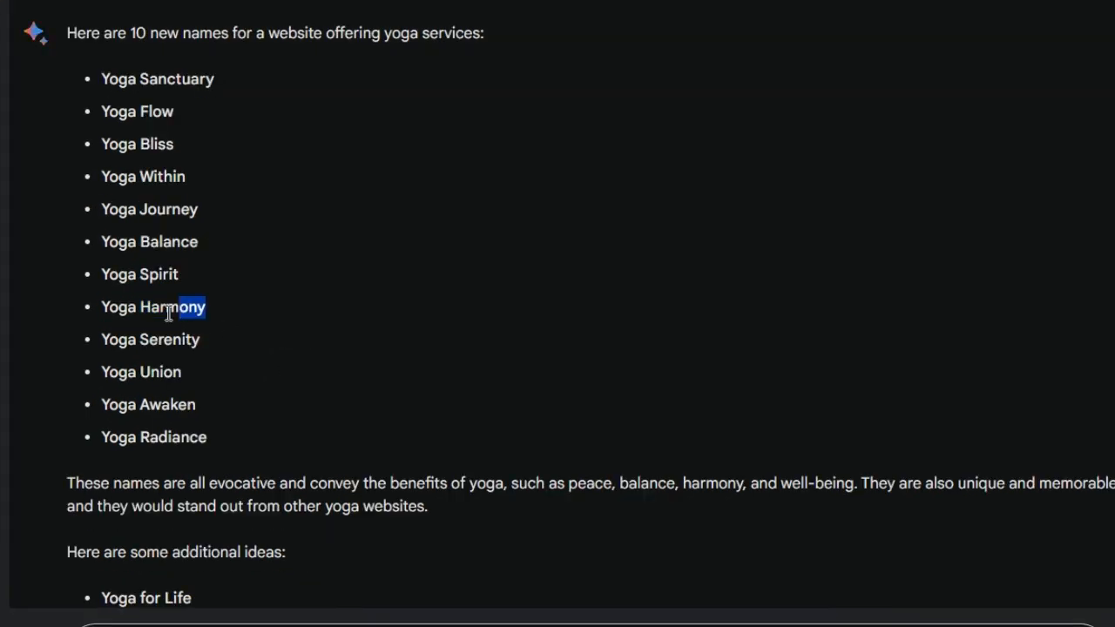
Name the business Yoga Harmony, taken from Bard's list of yoga website names
left_click_drag(168, 314, 117, 315)
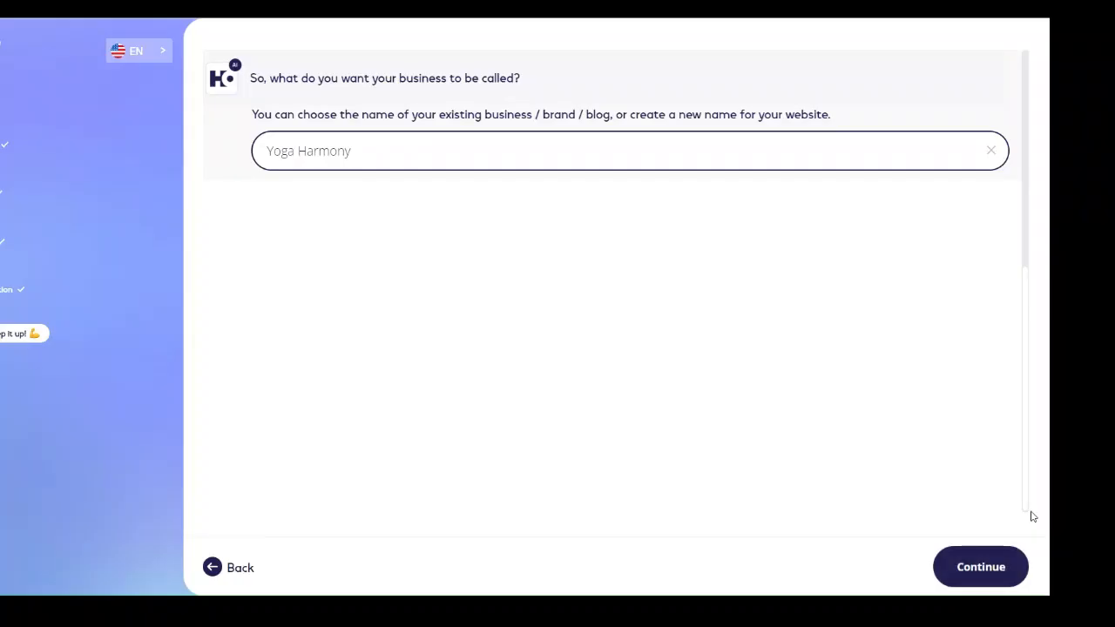
left_click(981, 565)
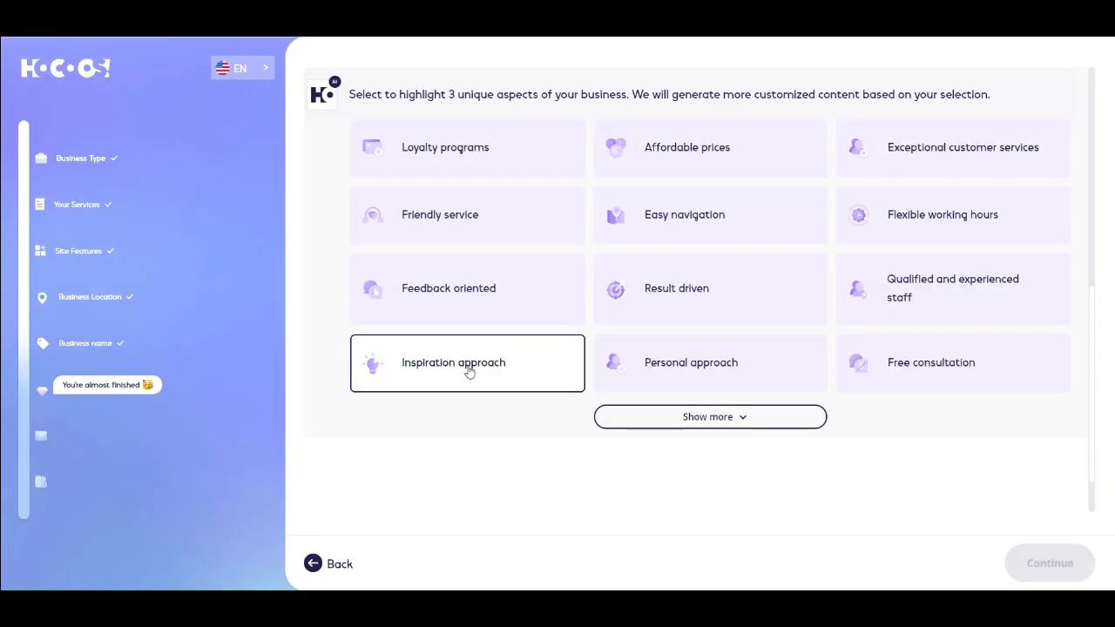
Choose Inspiration approach, Affordable prices and Free consultation as the three unique aspects of the business
left_click(467, 367)
left_click(667, 164)
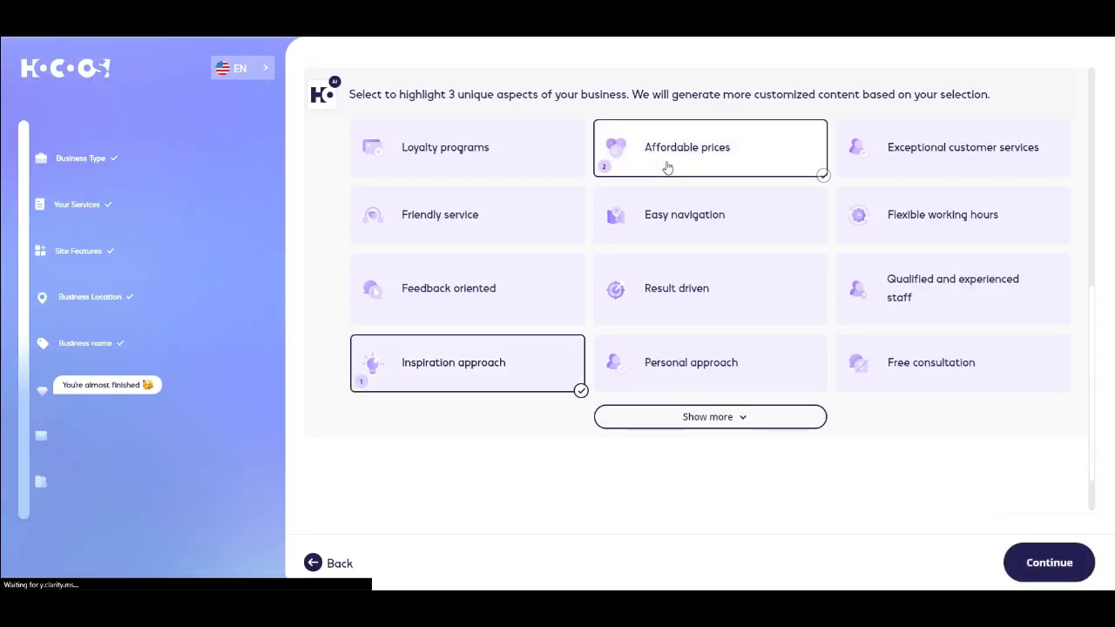
left_click(953, 366)
left_click(1033, 563)
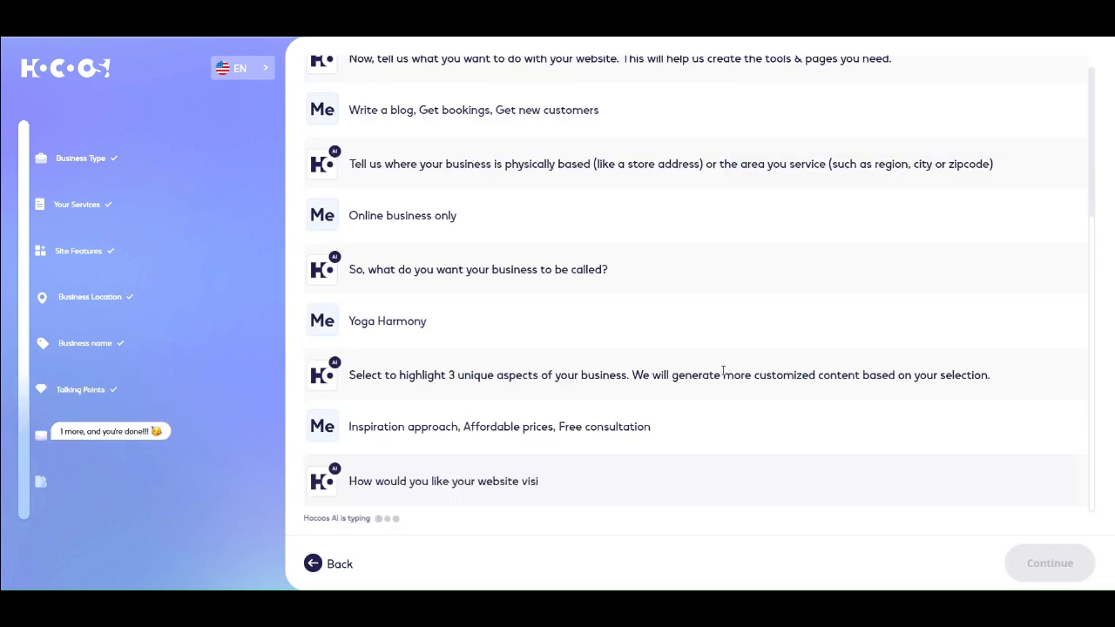
Choose the peach "Yoga for body and mind" design and apply the beige, brown, blue, white and black color palette
left_click(1049, 563)
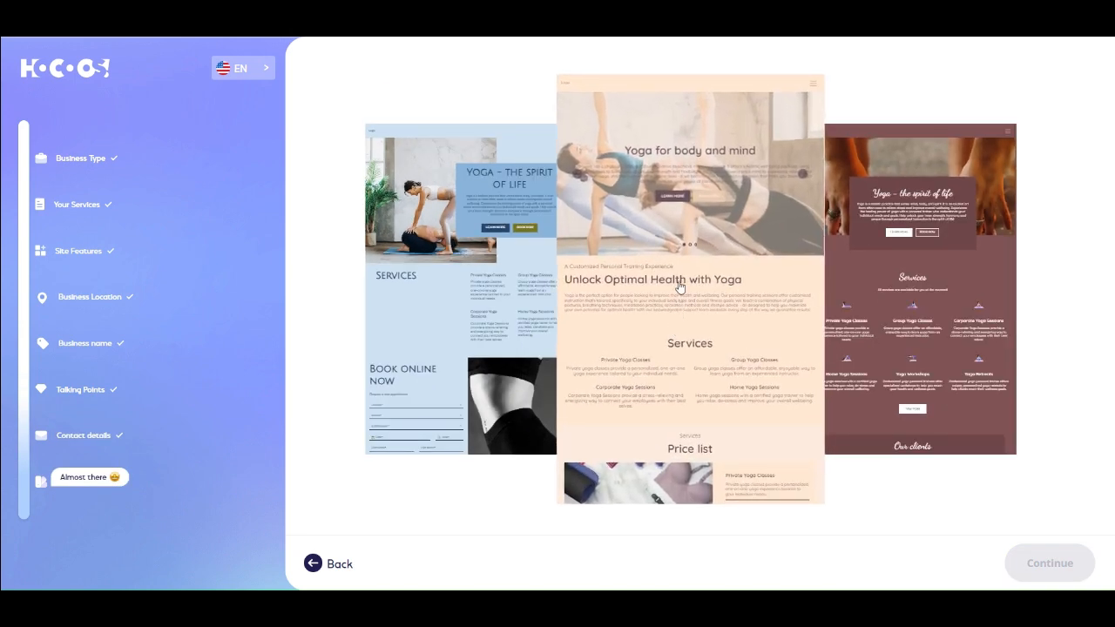
left_click(665, 236)
left_click(1049, 563)
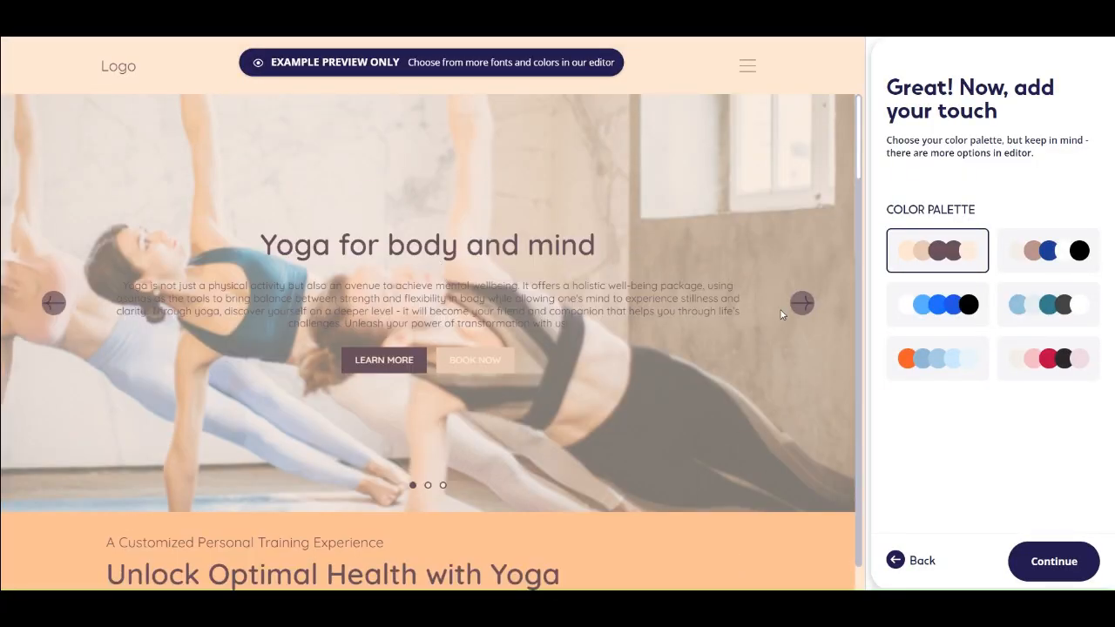
left_click(1037, 252)
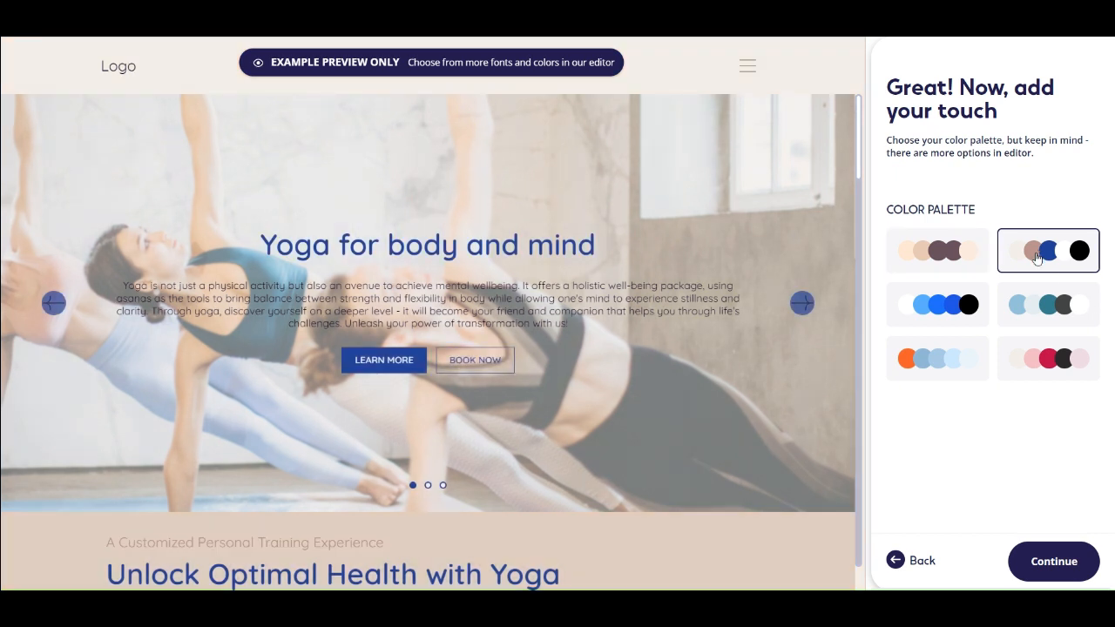
left_click(1054, 561)
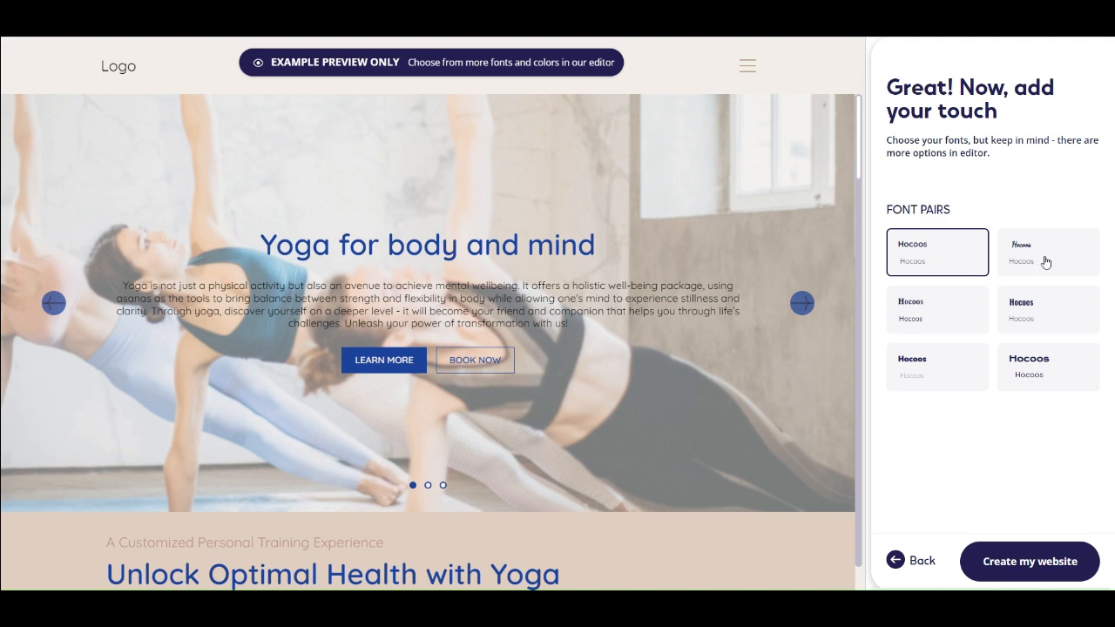
Apply the font pair with the bold condensed heading font and light body text, and create the website
left_click(1045, 263)
left_click(1042, 314)
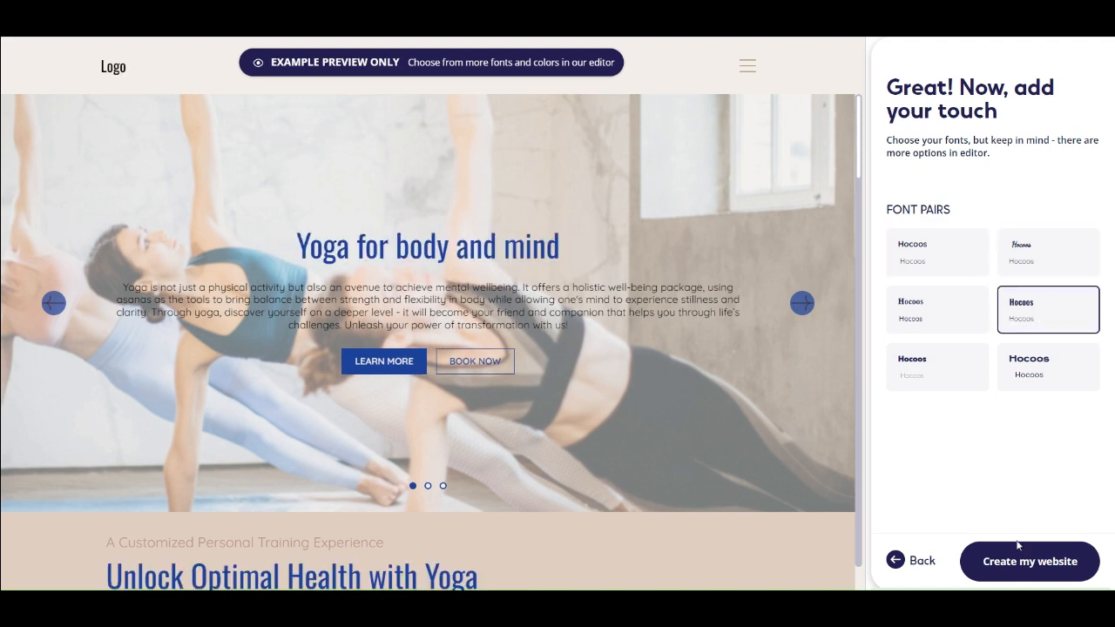
left_click(1024, 564)
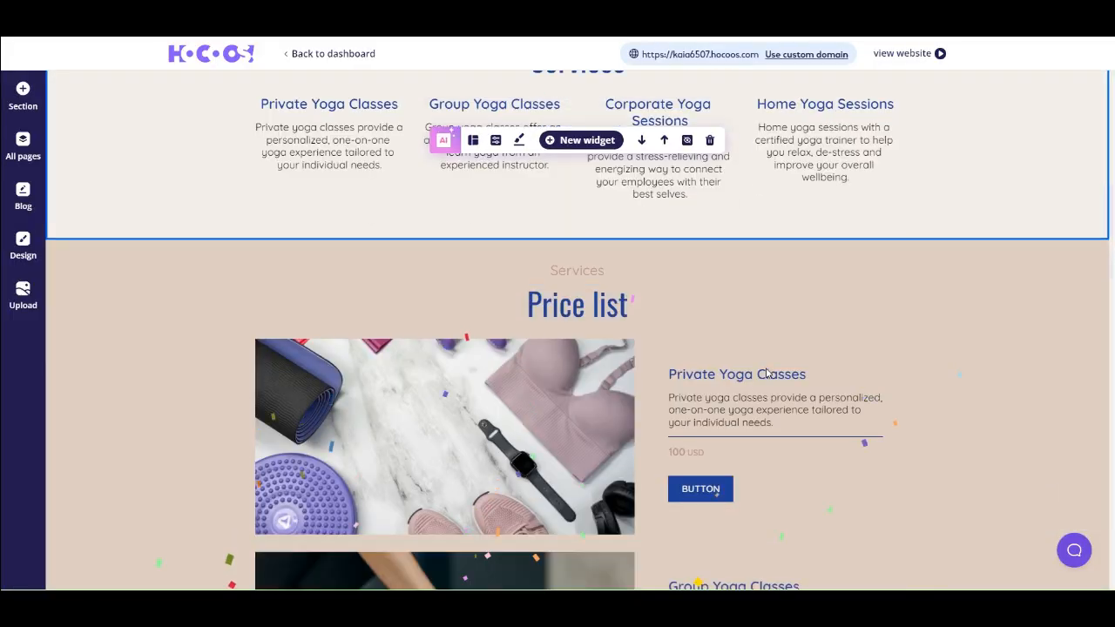
Review the generated home page's sections, including the price list, booking form, photo gallery and hero banner
scroll(767, 373, "down", 15)
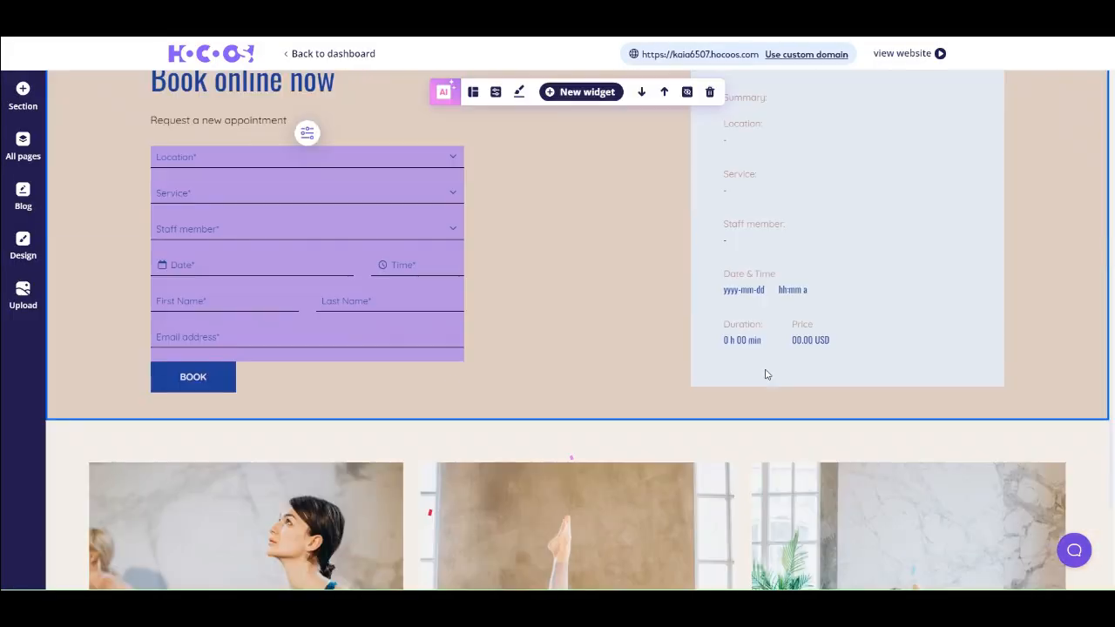
scroll(766, 374, "down", 5)
scroll(767, 373, "up", 5)
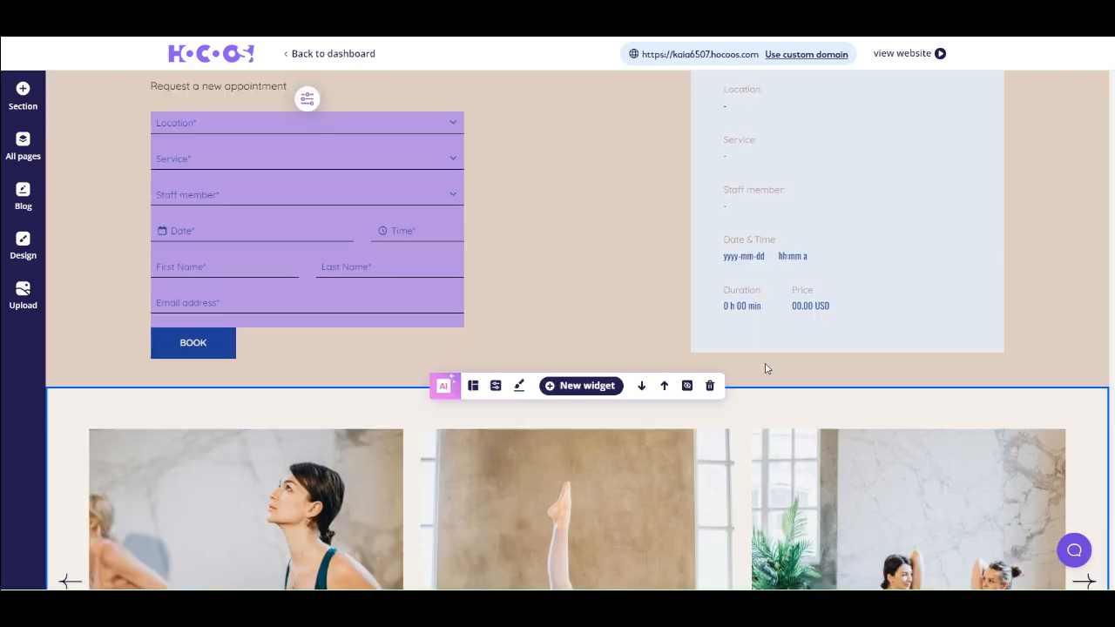
scroll(765, 368, "up", 15)
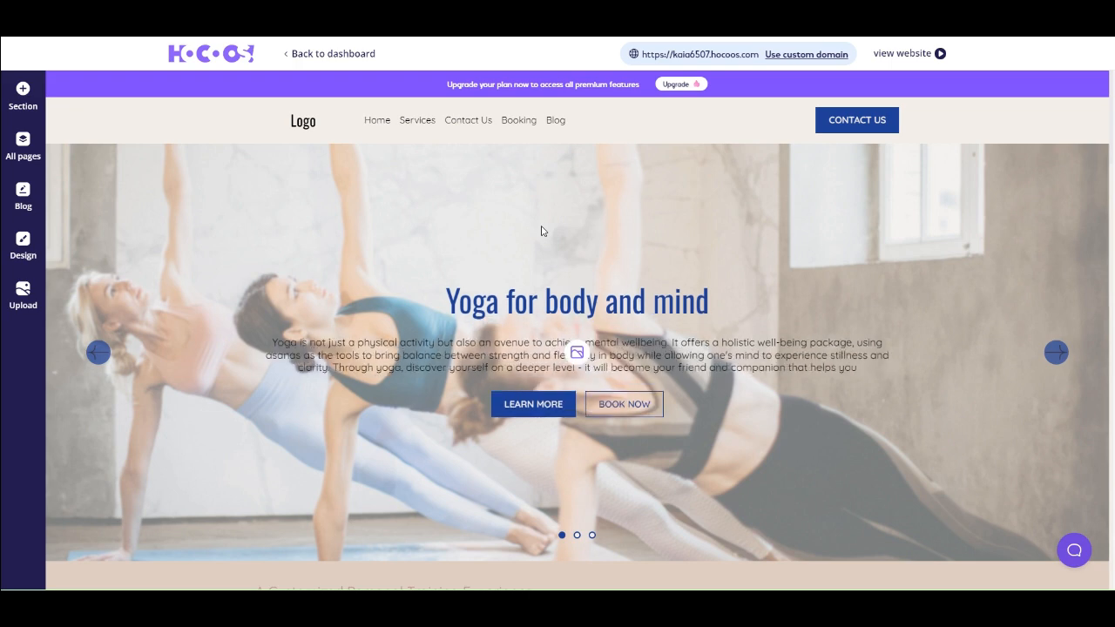
scroll(443, 238, "down", 1)
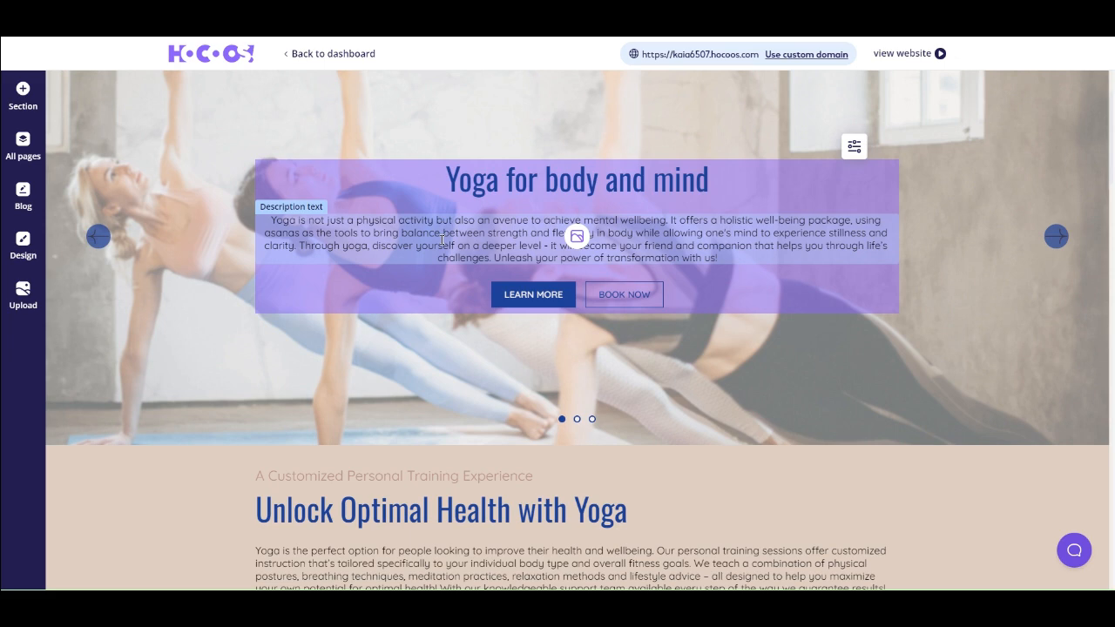
scroll(439, 246, "down", 2)
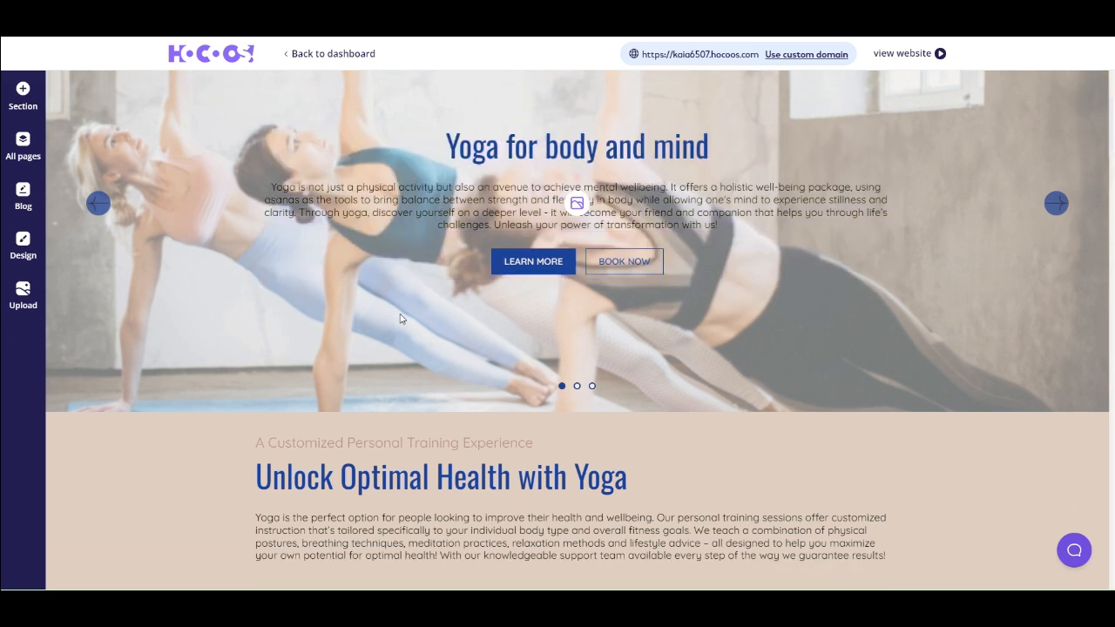
Replace the description under "Unlock Optimal Health with Yoga" with the first AI-generated text on the benefits of practicing yoga, in Normal tone
left_click(461, 394)
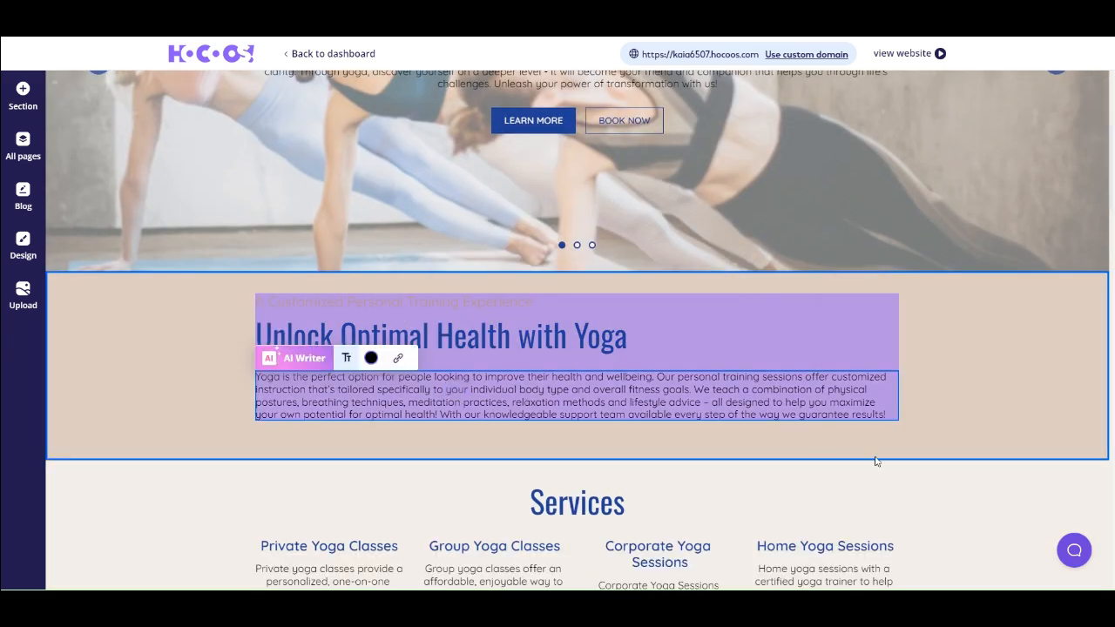
left_click_drag(889, 411, 270, 367)
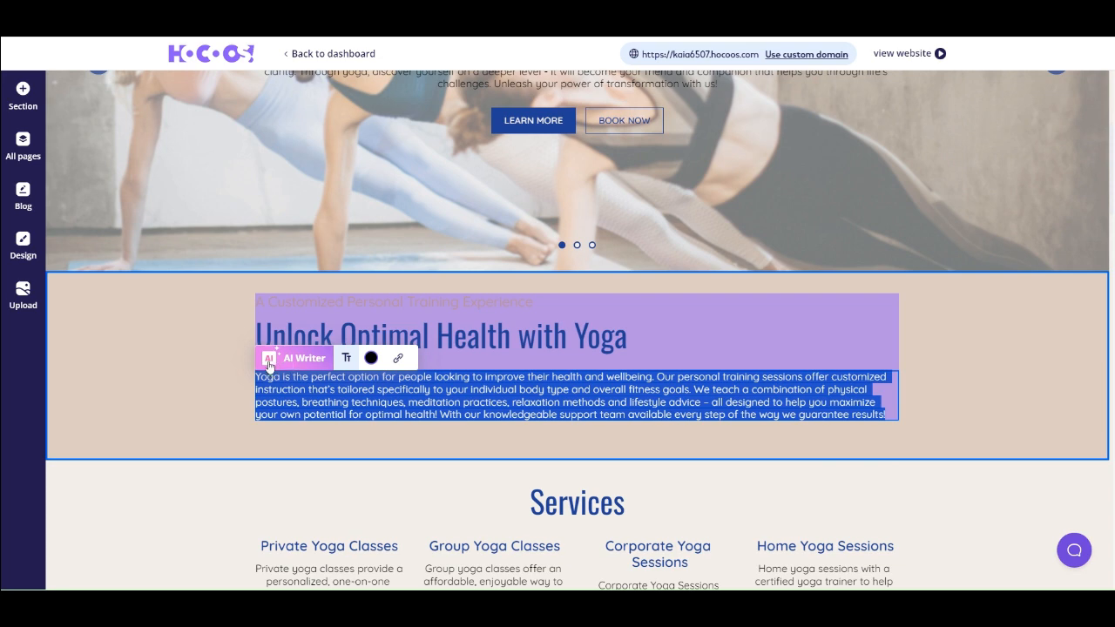
left_click(268, 366)
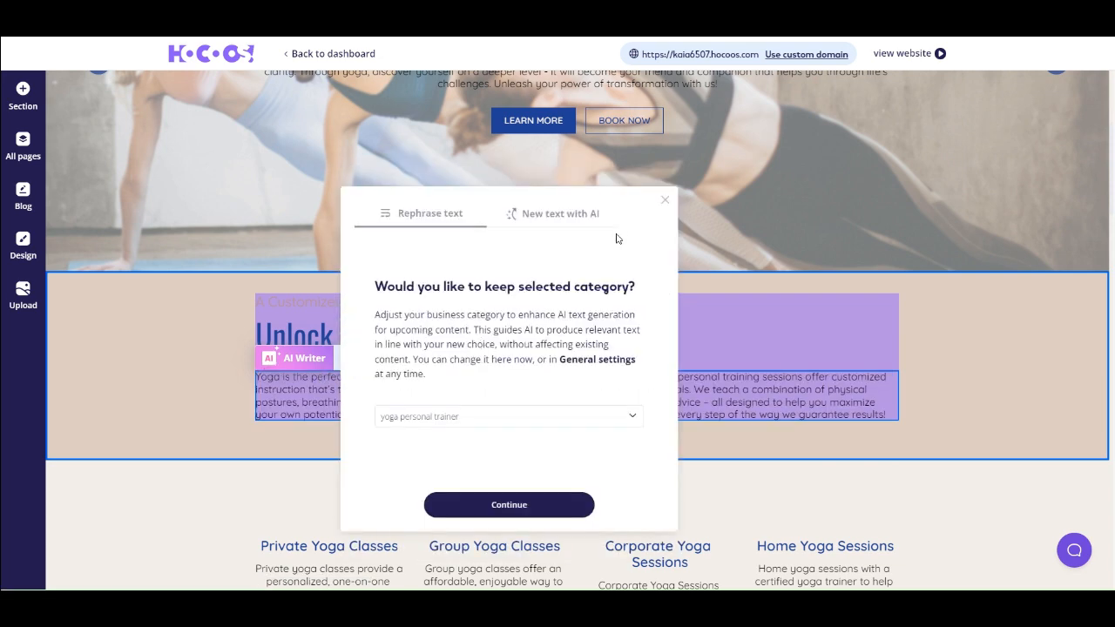
left_click(509, 506)
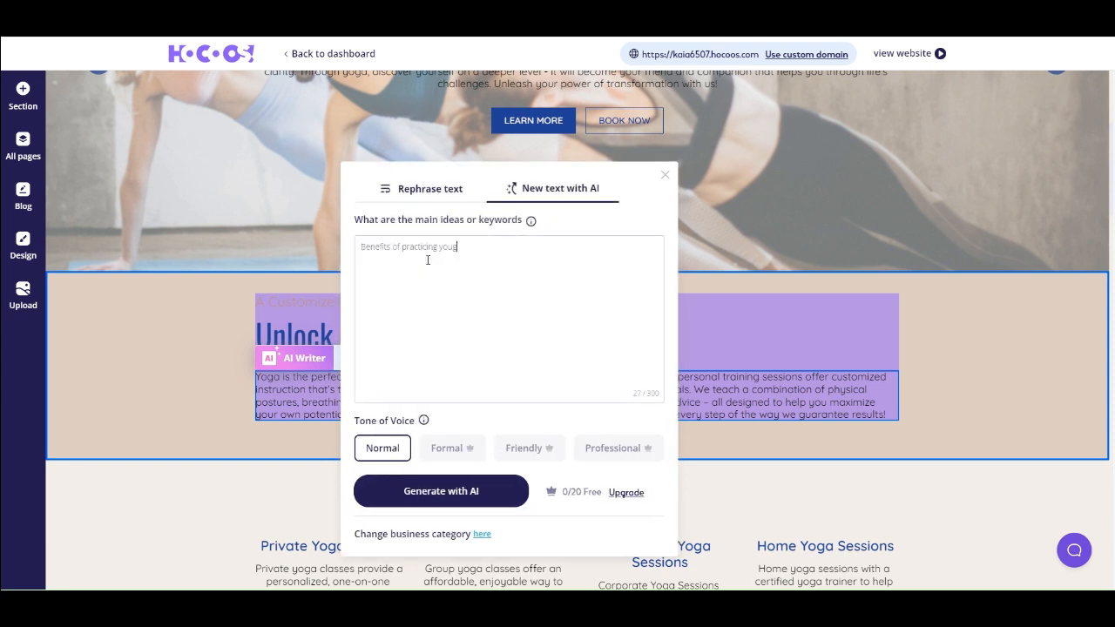
left_click(475, 492)
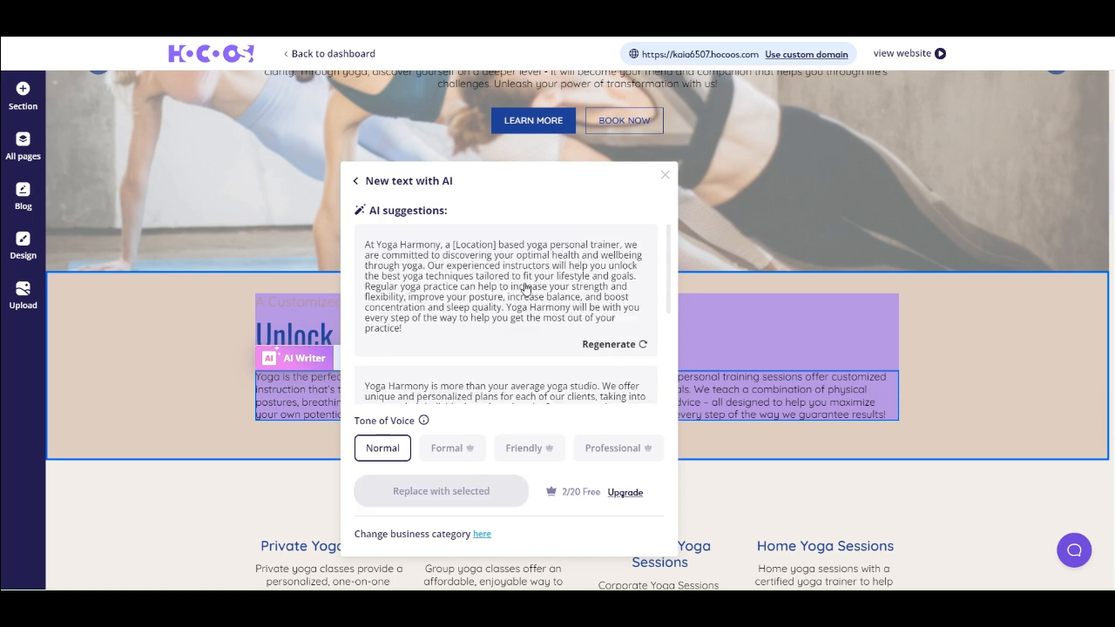
left_click(489, 479)
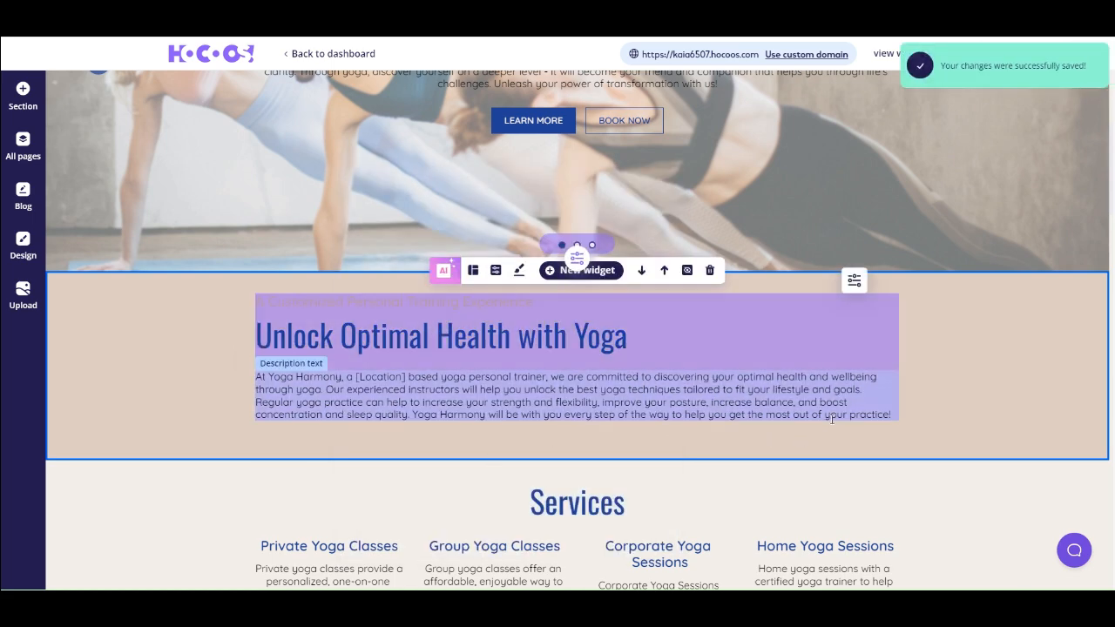
Replace the heading "Unlock Optimal Health with Yoga" with the AI-generated "Yoga Harmony Joyful", using "why you should practice yoga" as keywords and Normal tone
left_click(627, 333)
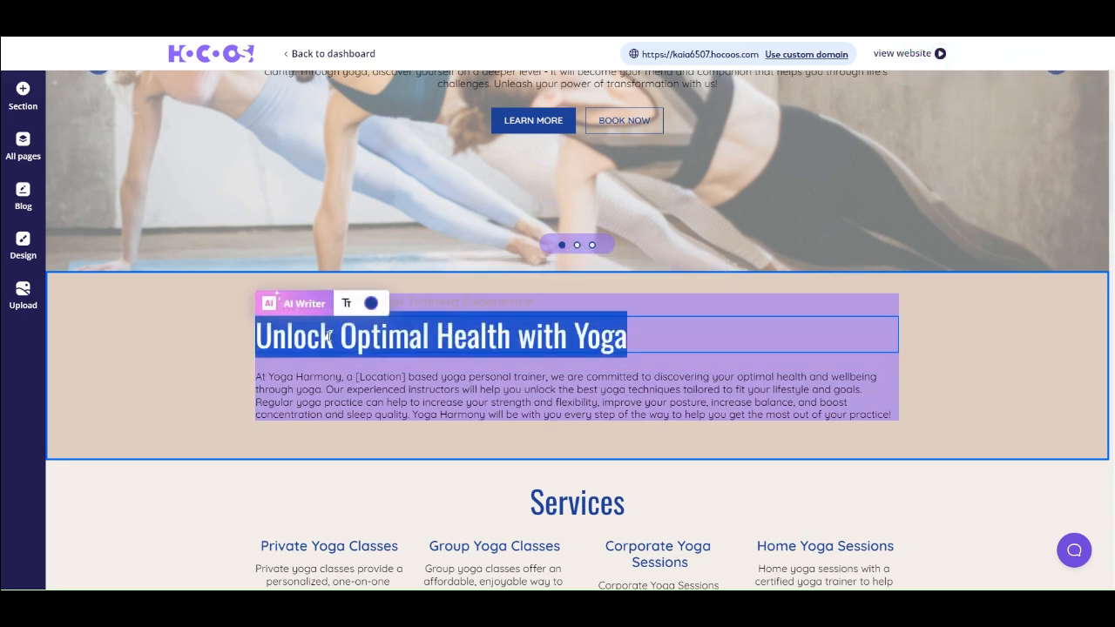
left_click(275, 305)
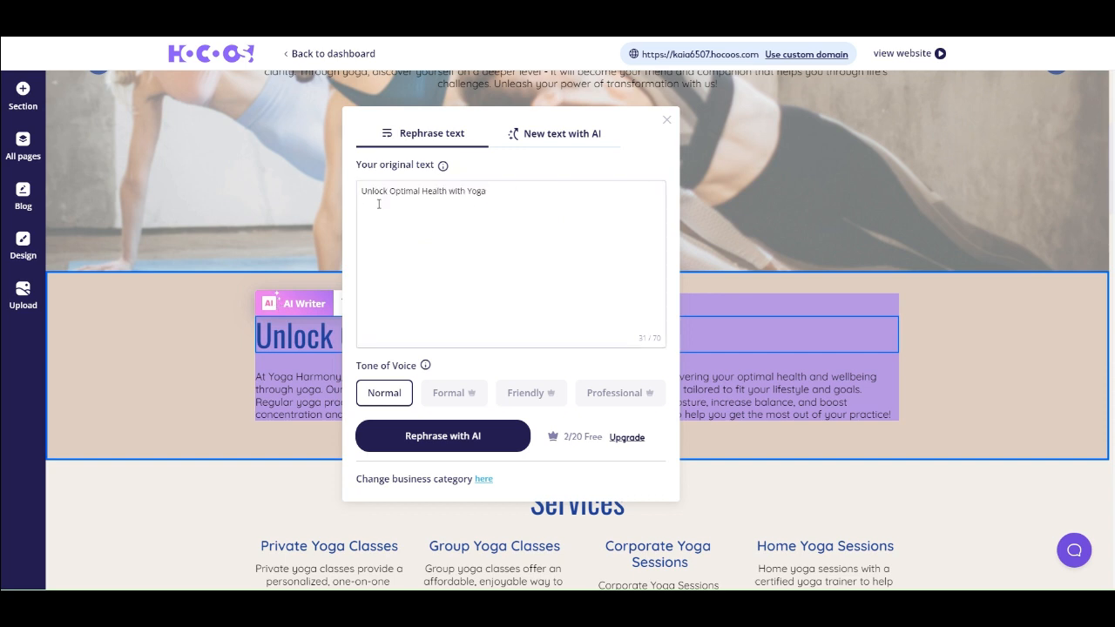
left_click(563, 136)
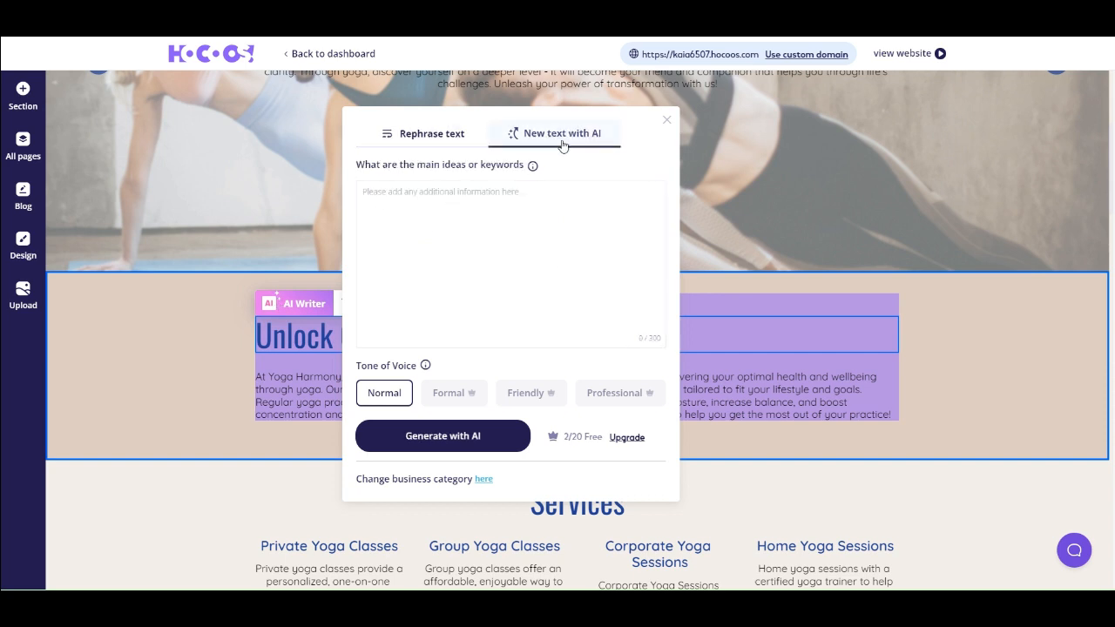
left_click(480, 222)
type("why you should practice yoga")
left_click(475, 434)
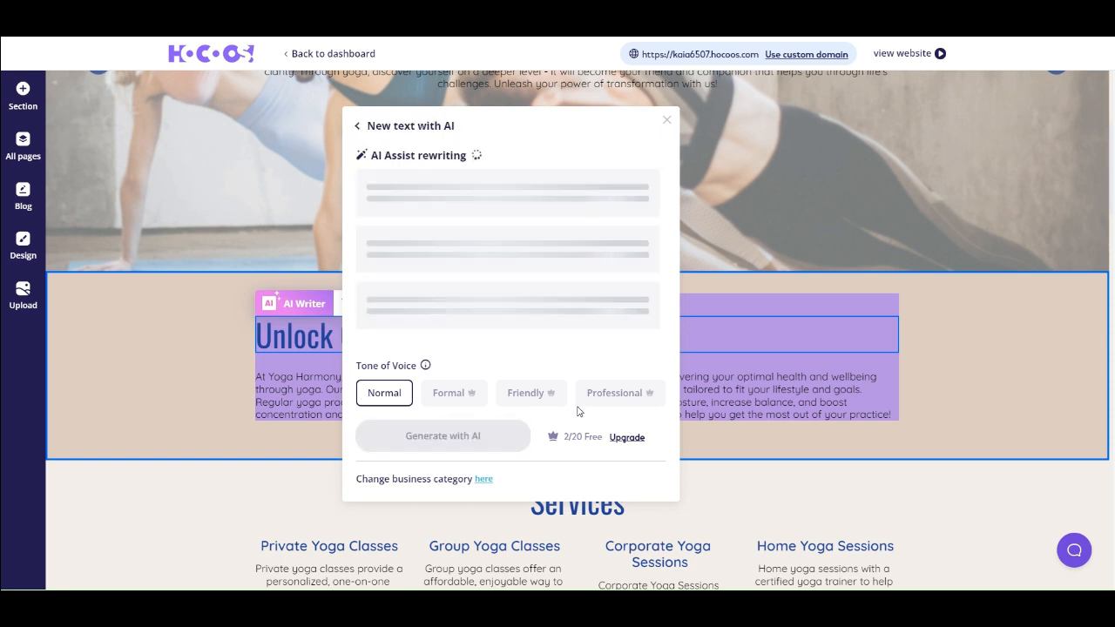
left_click(482, 322)
left_click(442, 434)
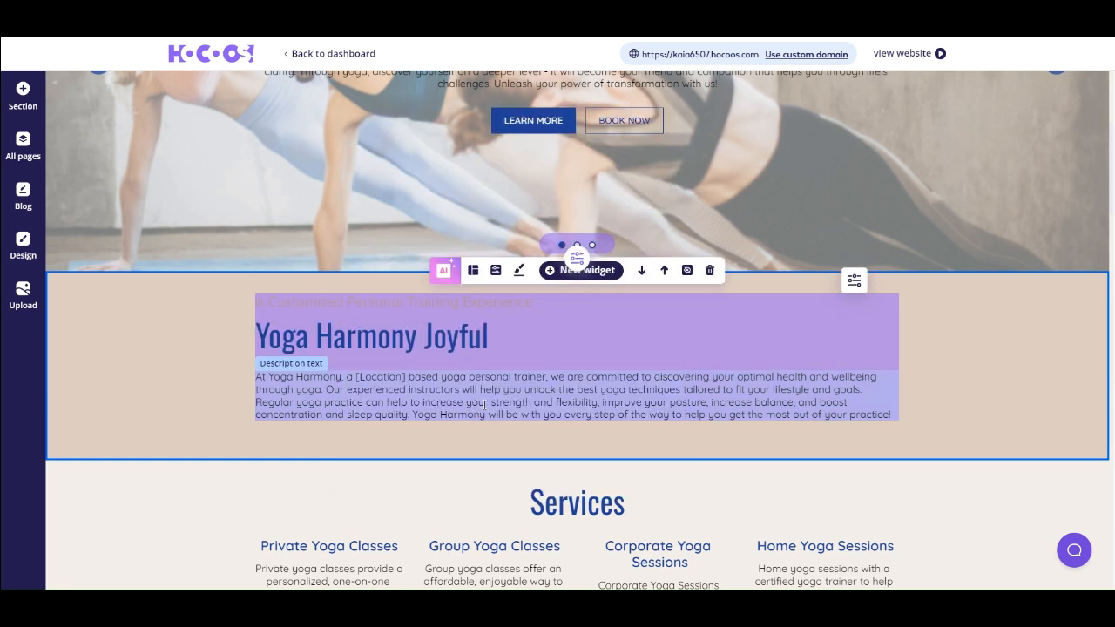
Rename the "Home Yoga Sessions" item in the Services section to "Private Home Yoga Sessions"
scroll(196, 376, "down", 1)
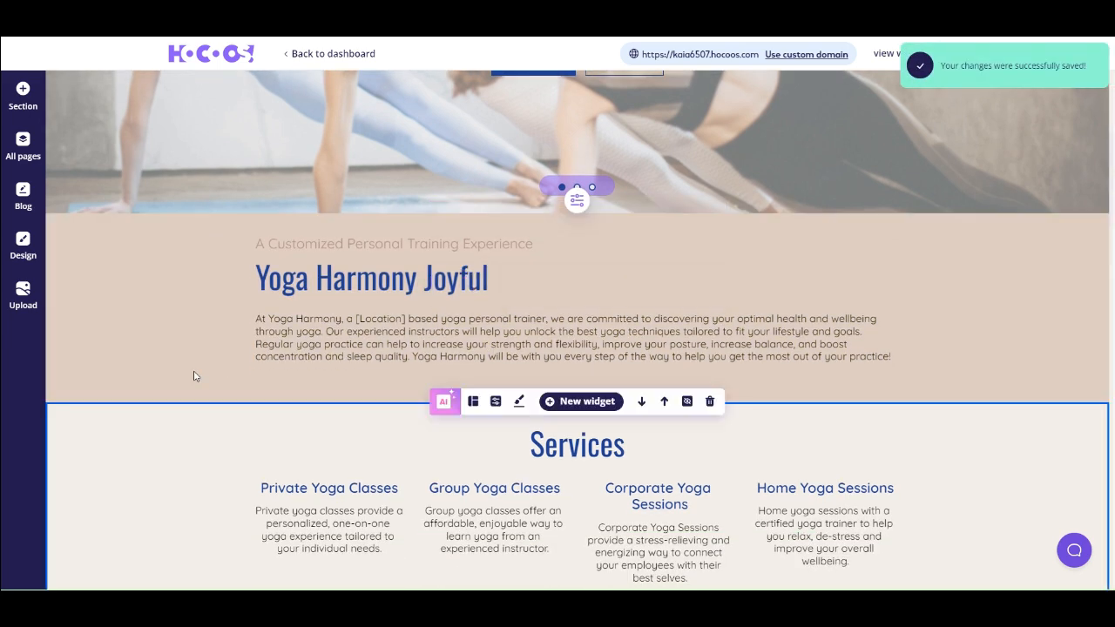
scroll(274, 305, "down", 1)
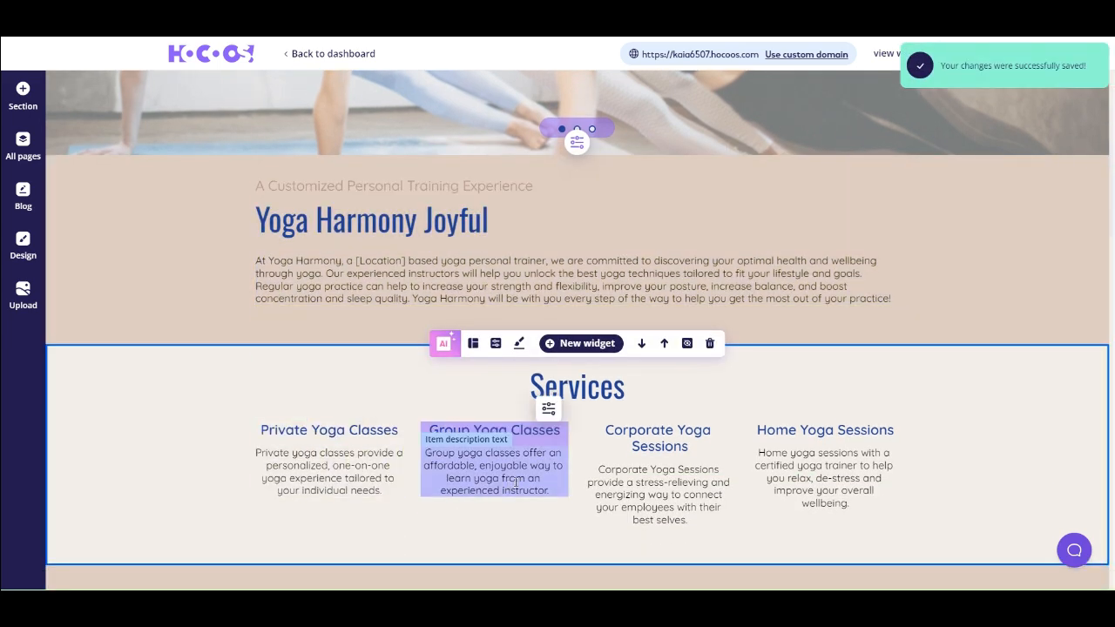
left_click(660, 488)
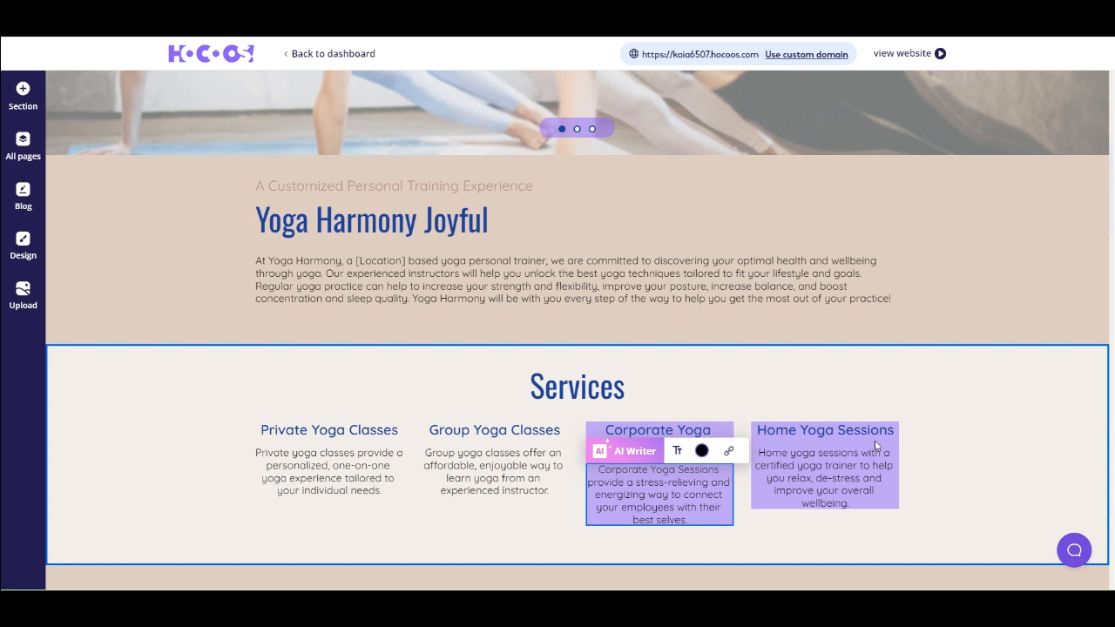
left_click(851, 432)
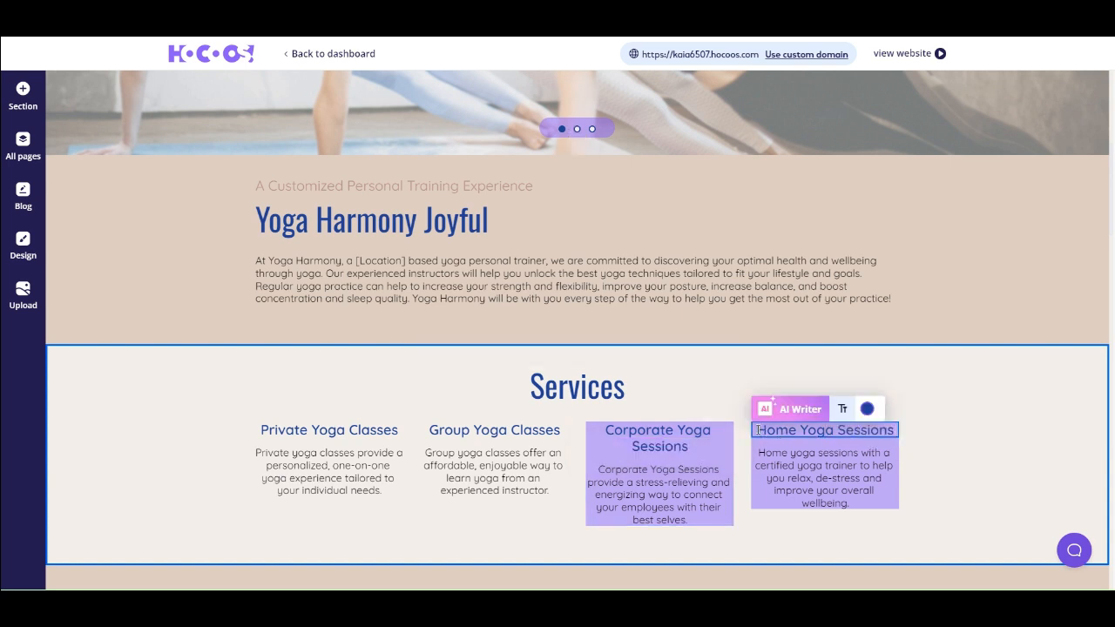
mouse_move(757, 430)
left_mouse_down()
mouse_move(900, 436)
mouse_move(756, 430)
left_mouse_up()
type("Private")
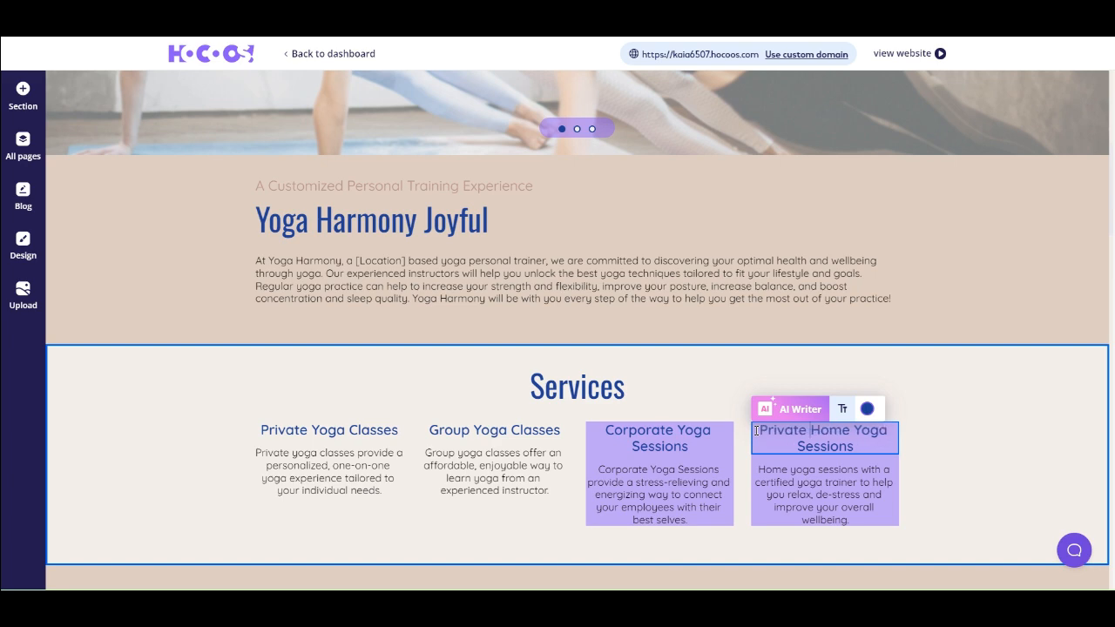
left_click(1022, 473)
Add an About us widget with four photos and a "Welcome" text below the Services section
scroll(1008, 493, "down", 3)
scroll(552, 403, "up", 4)
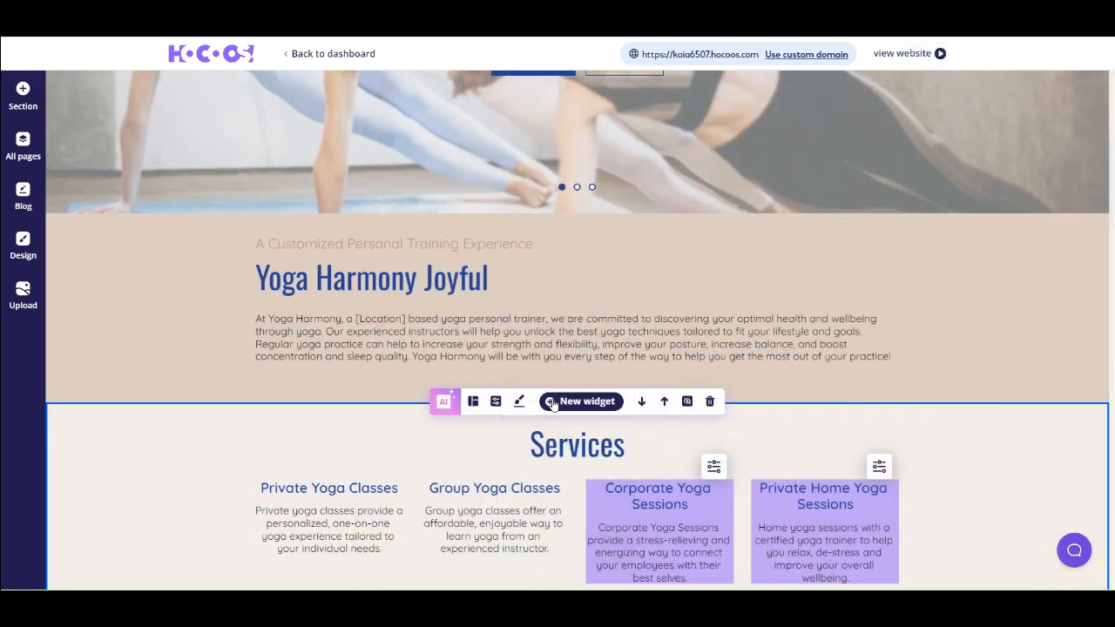
left_click(552, 403)
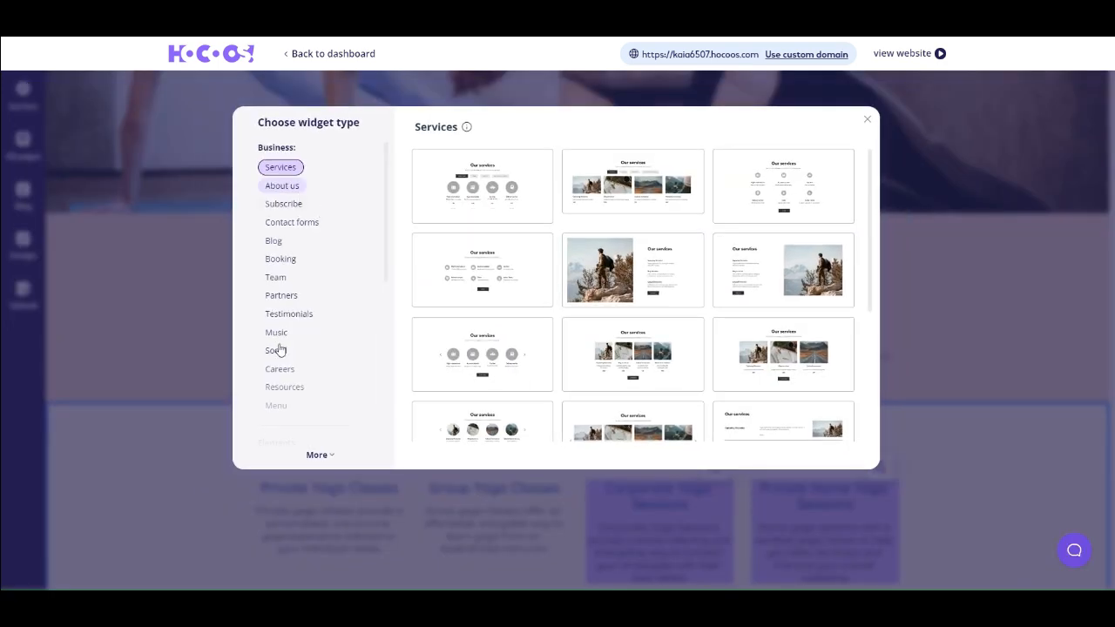
scroll(279, 350, "down", 6)
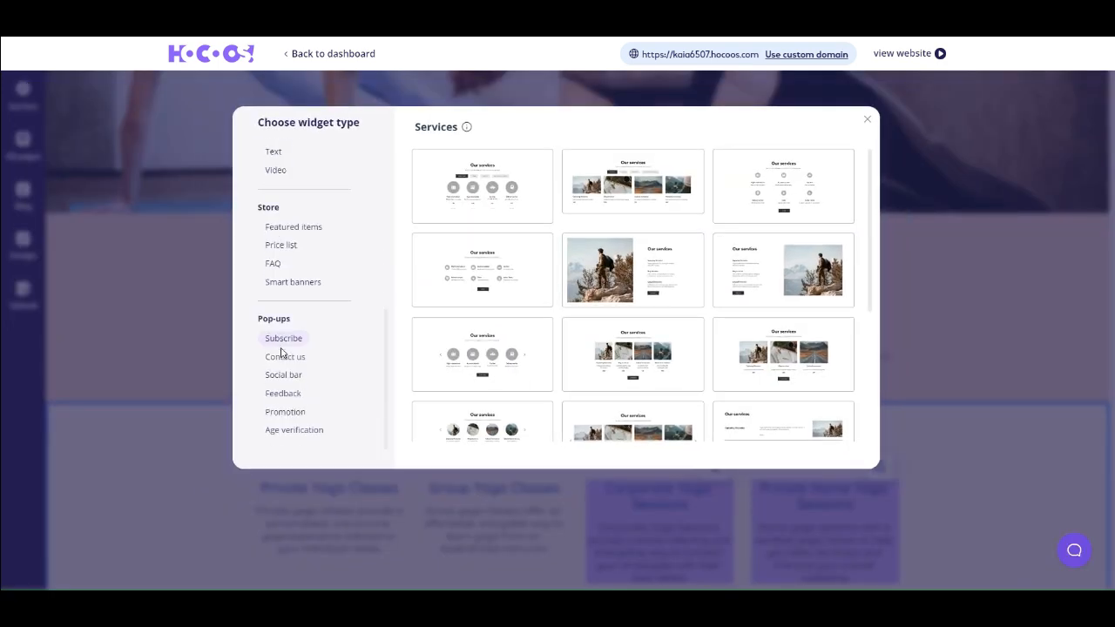
scroll(281, 351, "up", 6)
left_click(289, 188)
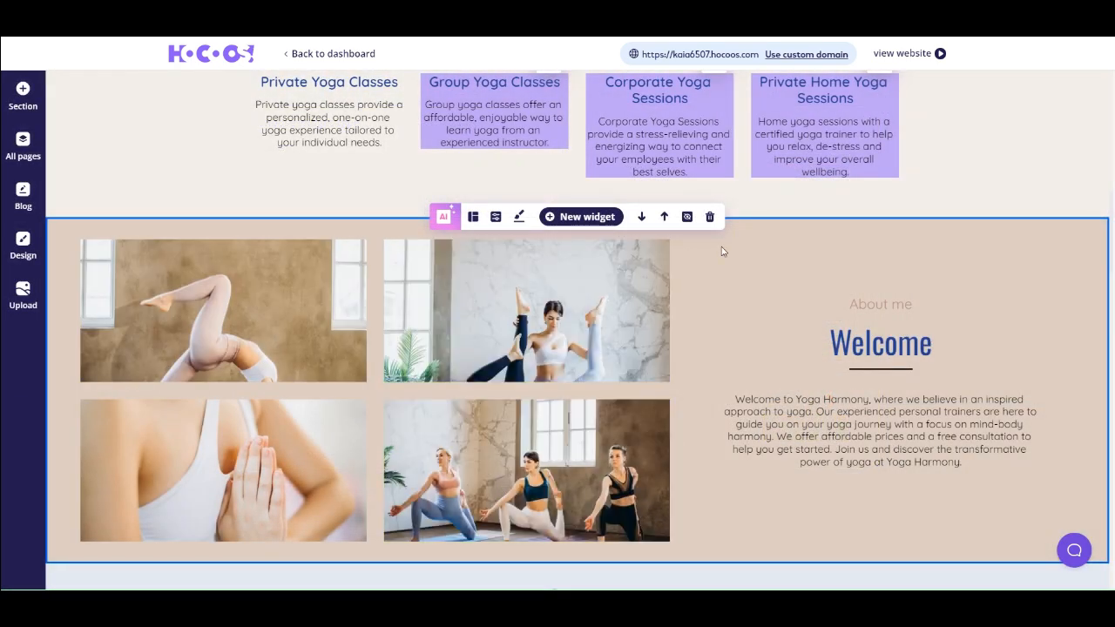
Move the "About me" Welcome section down the page until it sits between the photo gallery and the social links
left_click(642, 218)
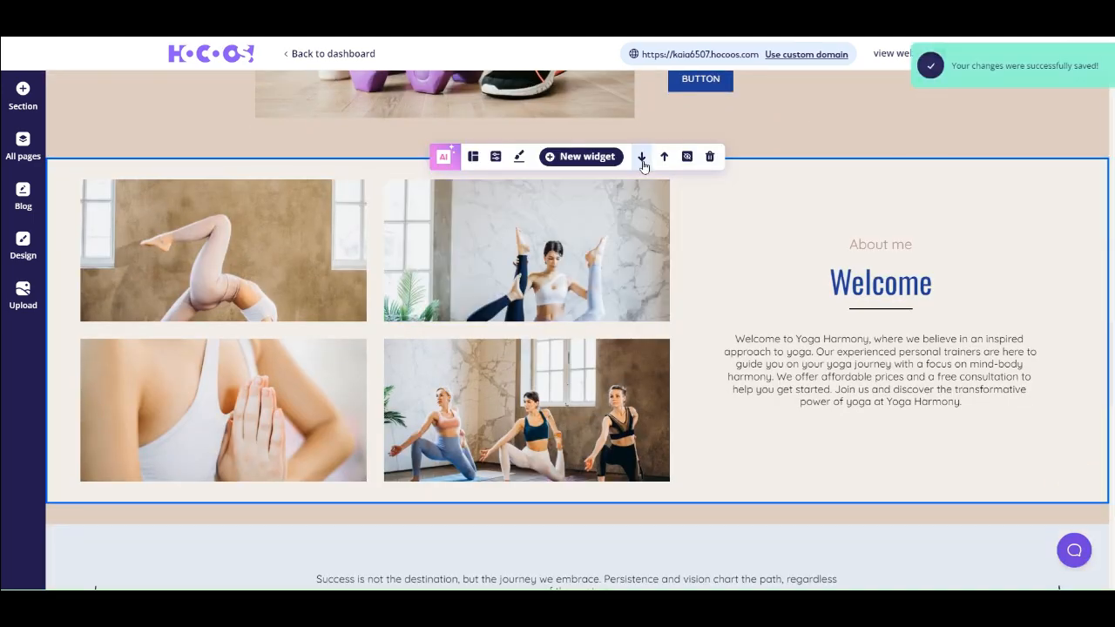
left_click(642, 158)
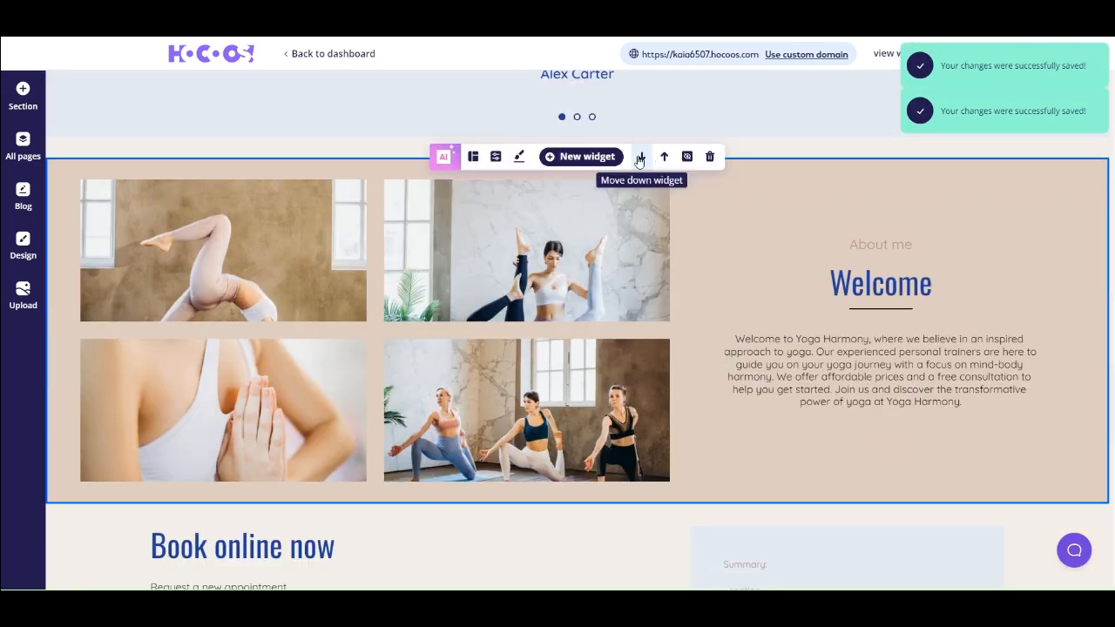
left_click(640, 157)
left_click(640, 159)
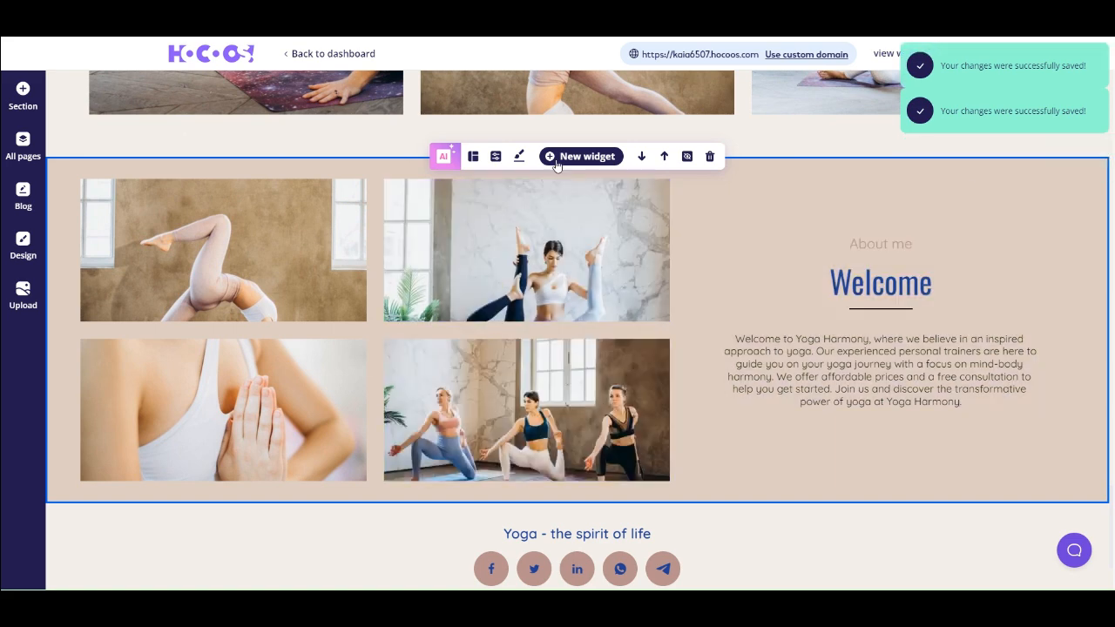
Add a Subscribe form widget with an email field directly below the "About me" Welcome section
left_click(546, 159)
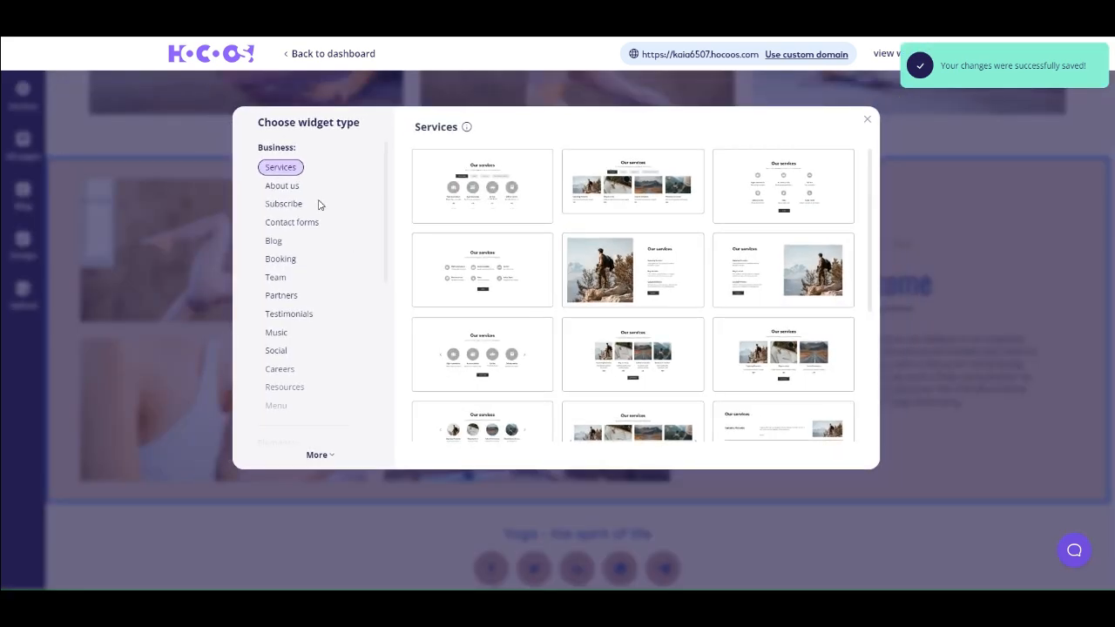
left_click(288, 204)
left_click(730, 308)
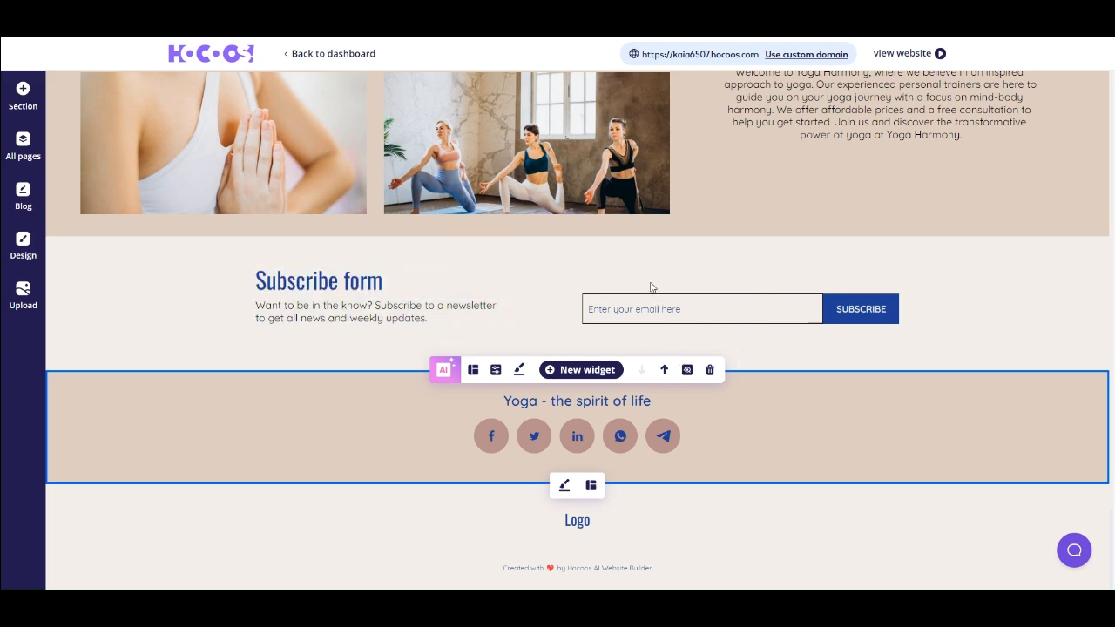
Add a Services widget below the photo gallery, using the layout with three divided columns and an image under each text
scroll(650, 288, "up", 5)
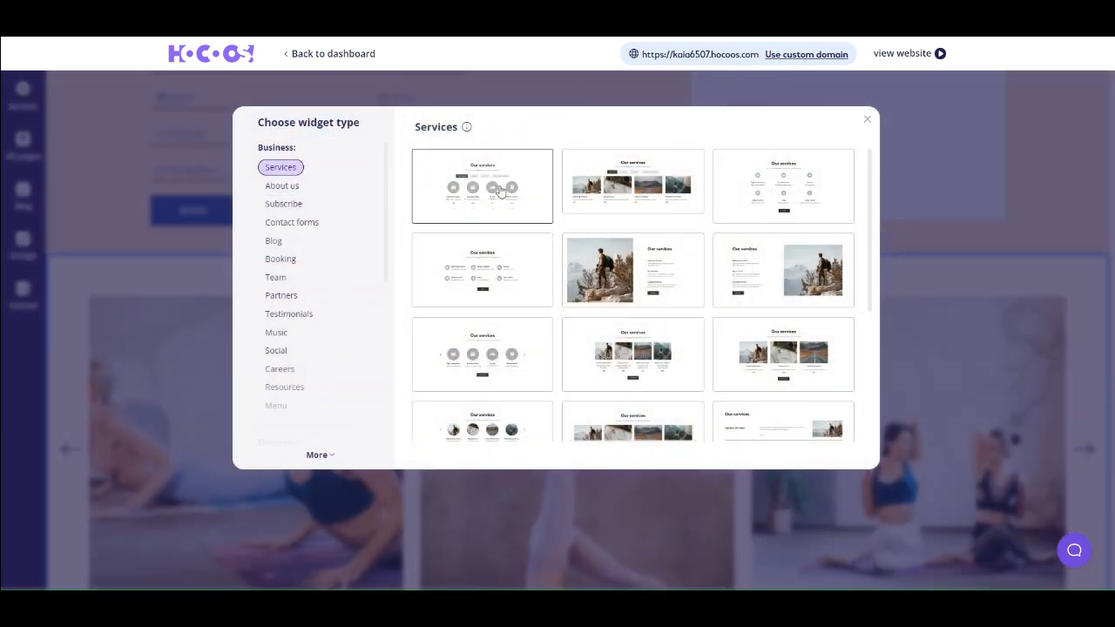
scroll(667, 309, "down", 2)
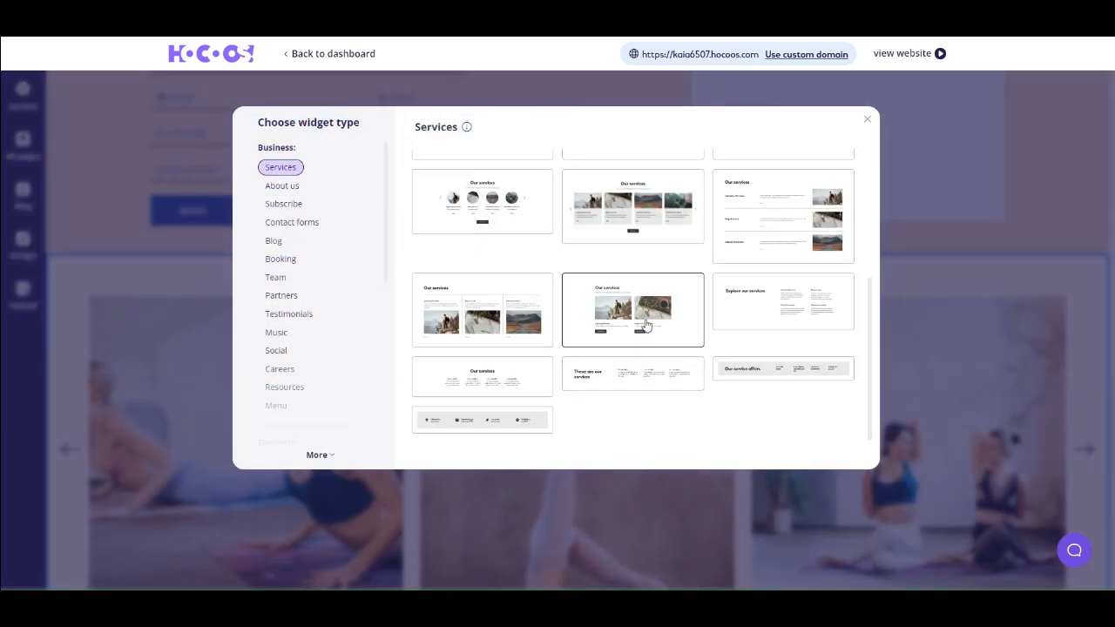
left_click(482, 303)
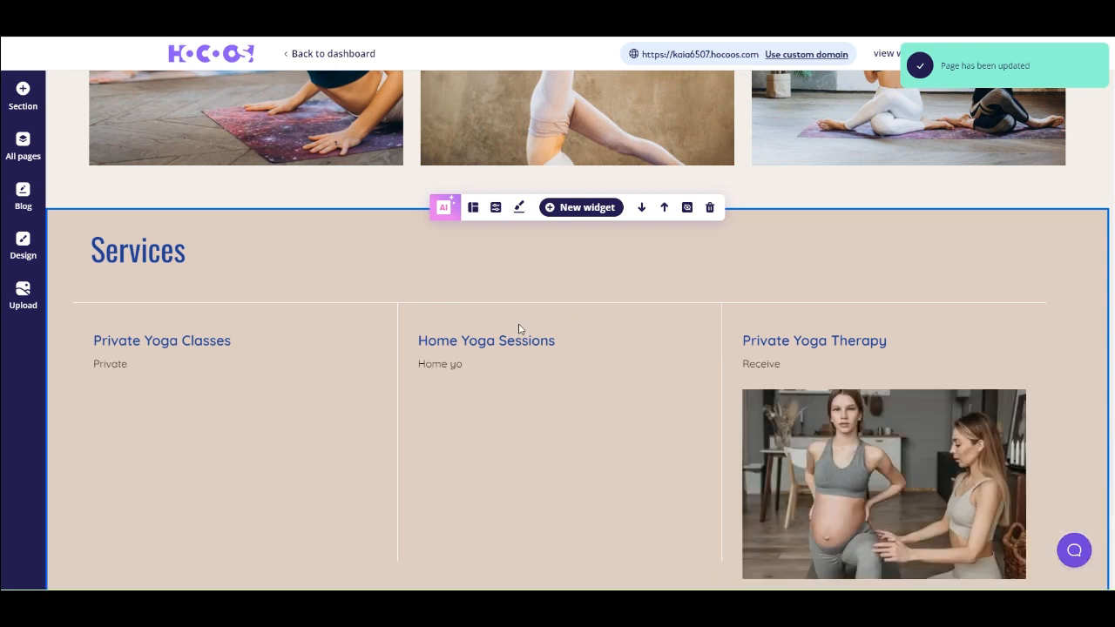
Replace the Private Yoga Classes image in the new Services section with the free image of a yoga silhouette at sunset
scroll(335, 333, "down", 2)
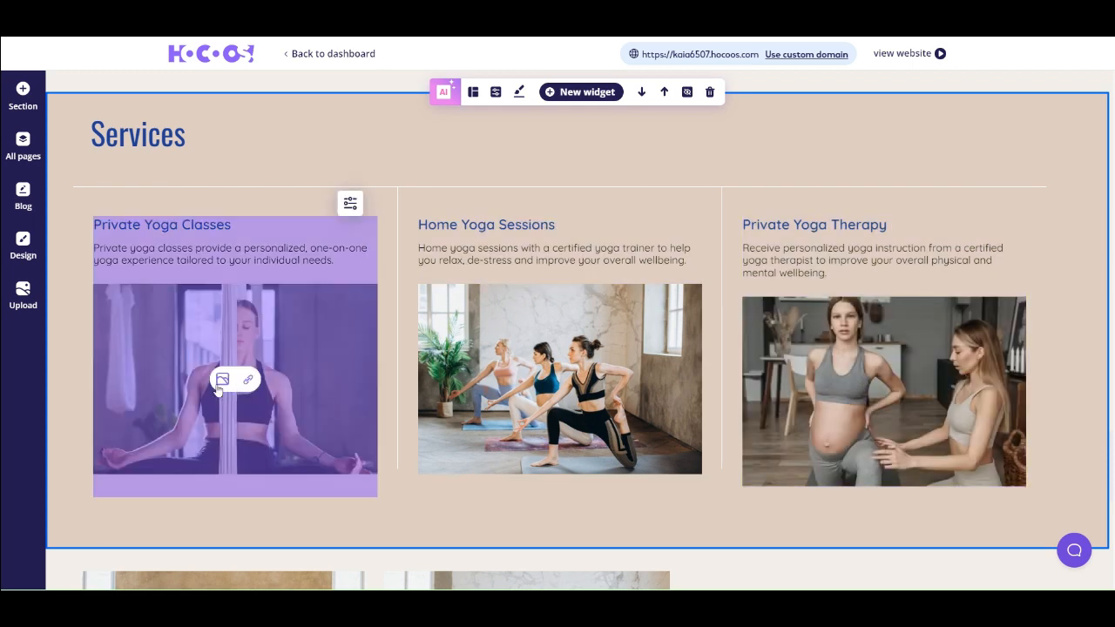
left_click(223, 381)
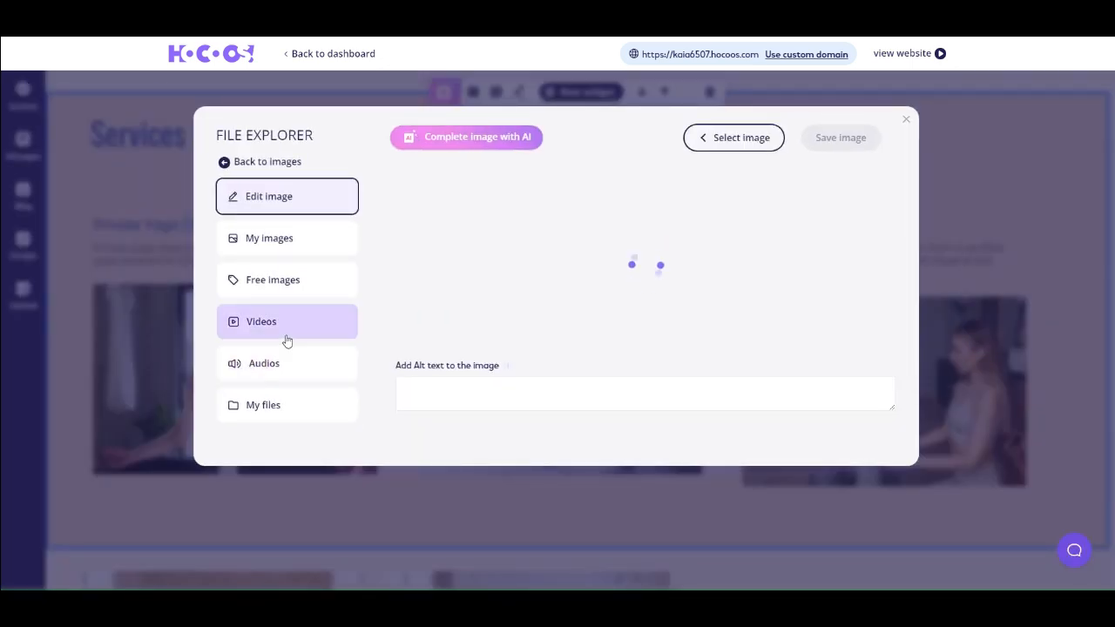
left_click(284, 239)
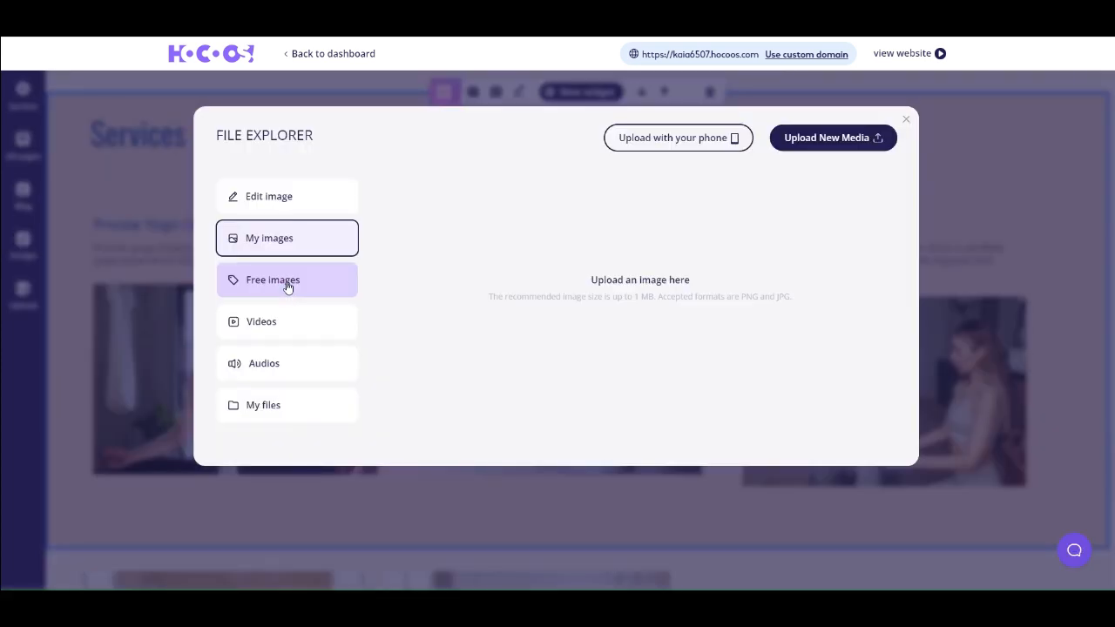
left_click(287, 287)
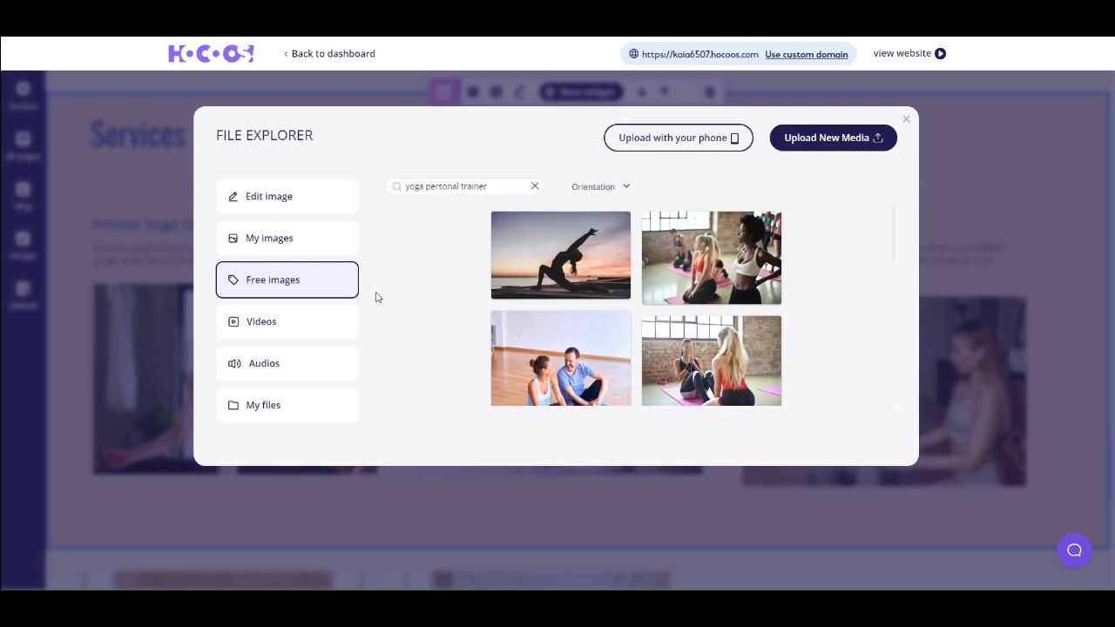
left_click(599, 244)
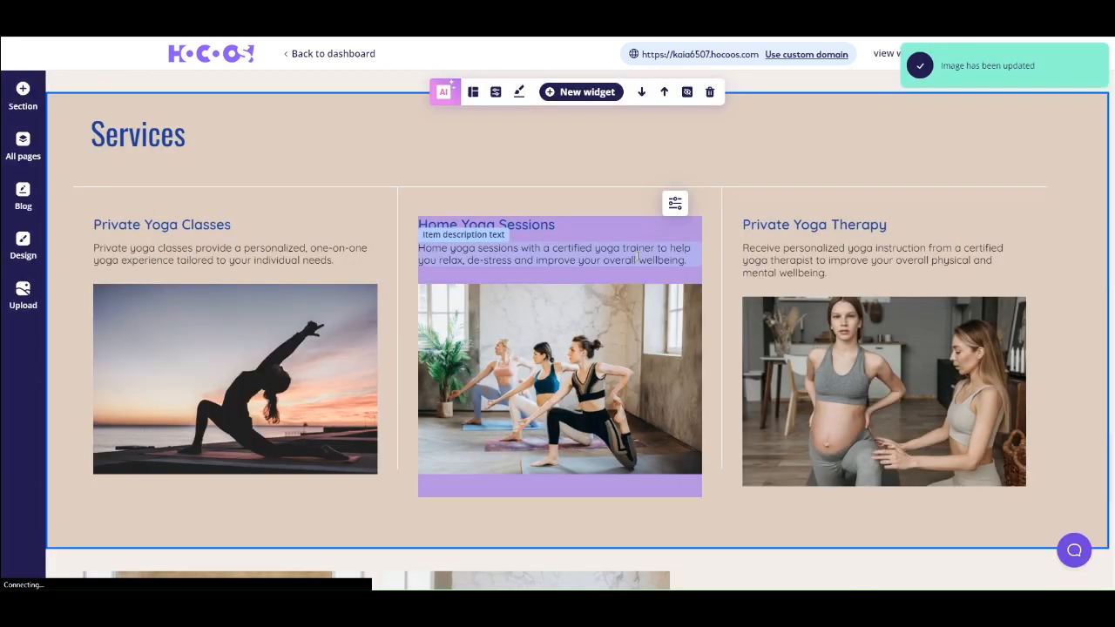
Try to generate a header logo with AI in the Pastel style
scroll(344, 132, "up", 12)
scroll(344, 132, "up", 10)
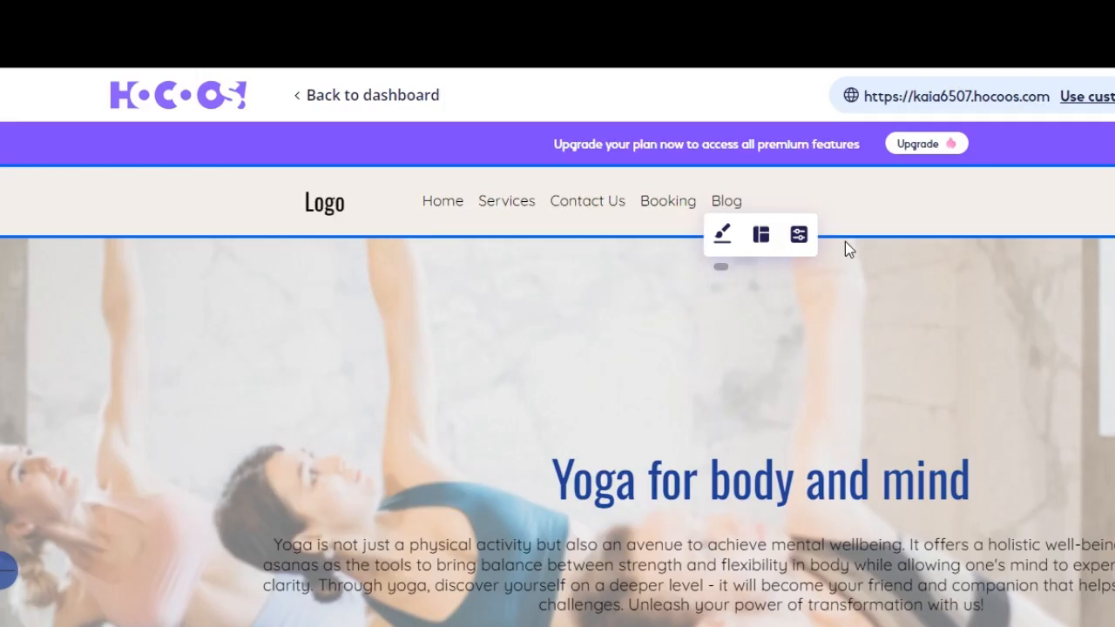
mouse_move(312, 216)
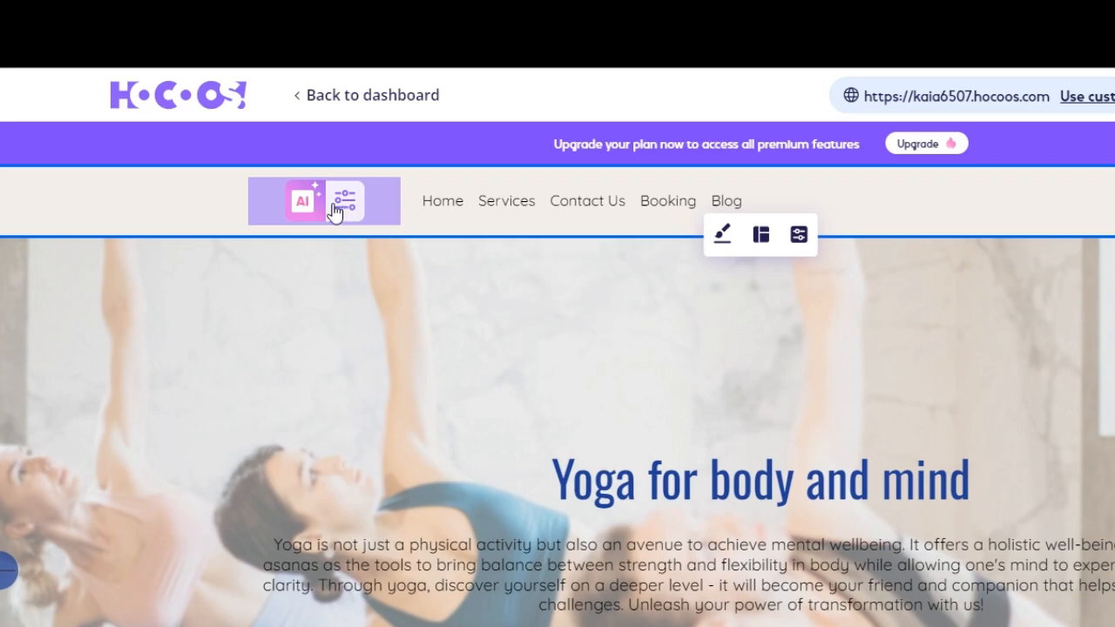
left_click(300, 209)
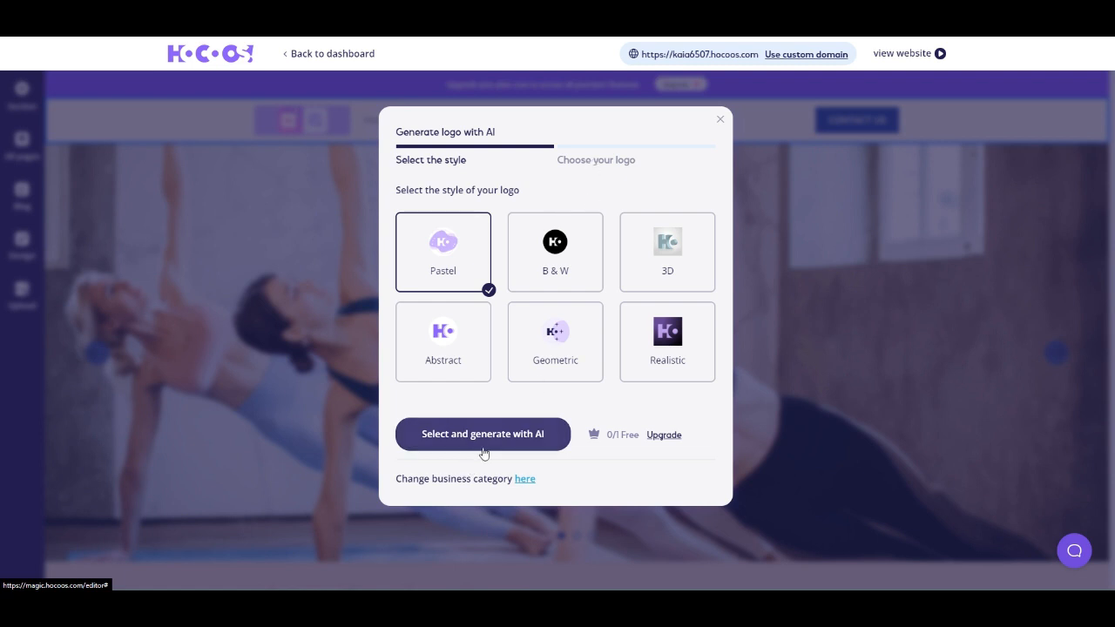
left_click(521, 439)
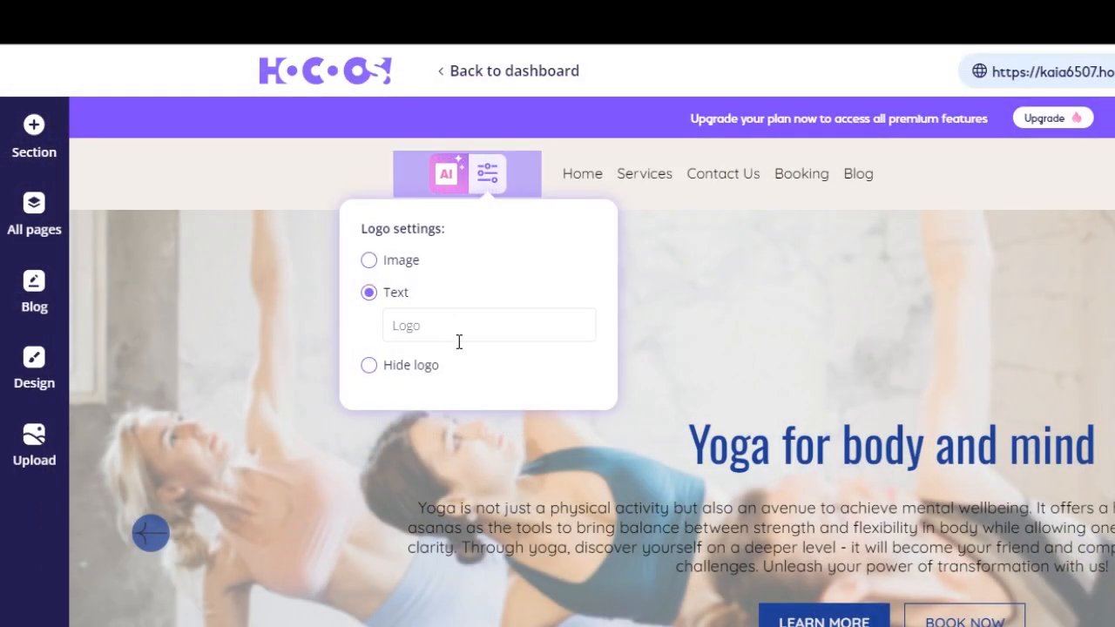
Set the header's text logo to "Yoga Harmony" and close the logo settings
left_click_drag(448, 330, 395, 330)
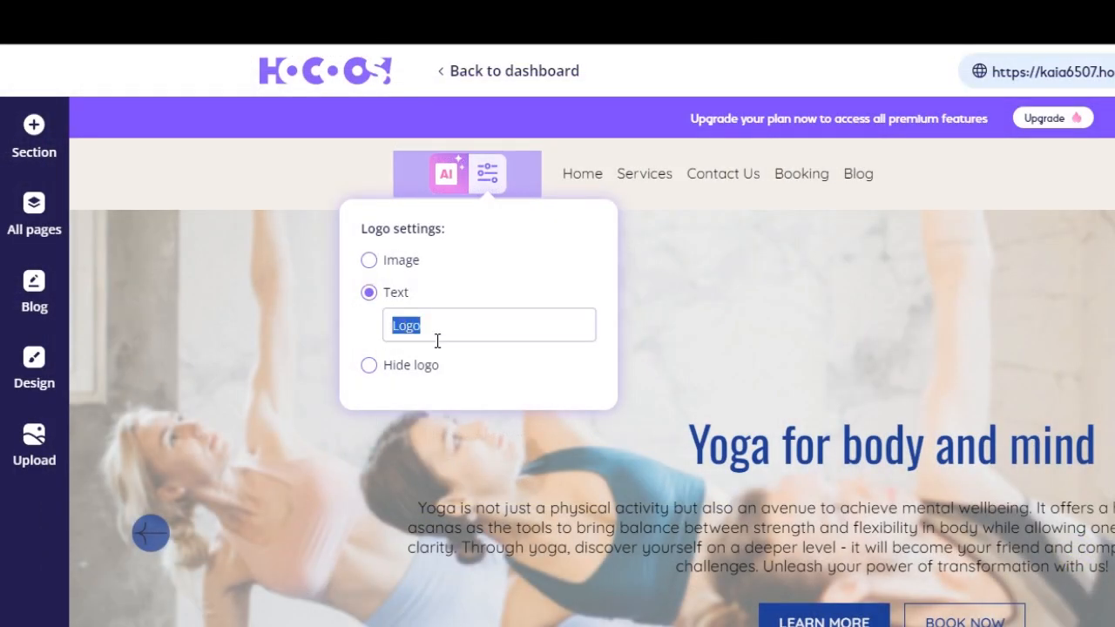
type("Yoga Harmony")
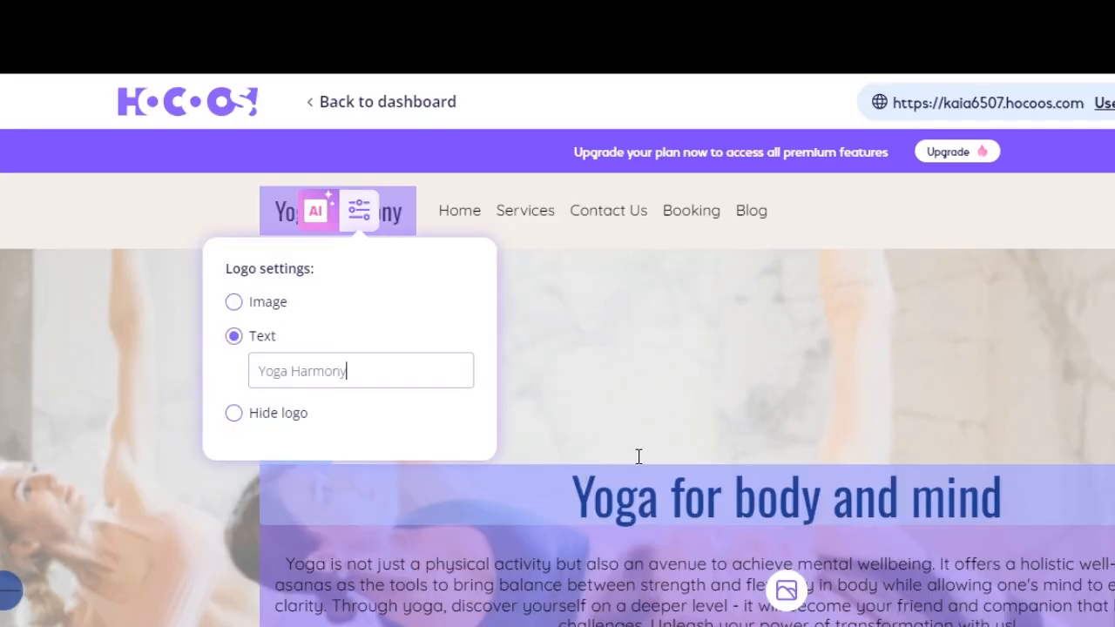
left_click(796, 328)
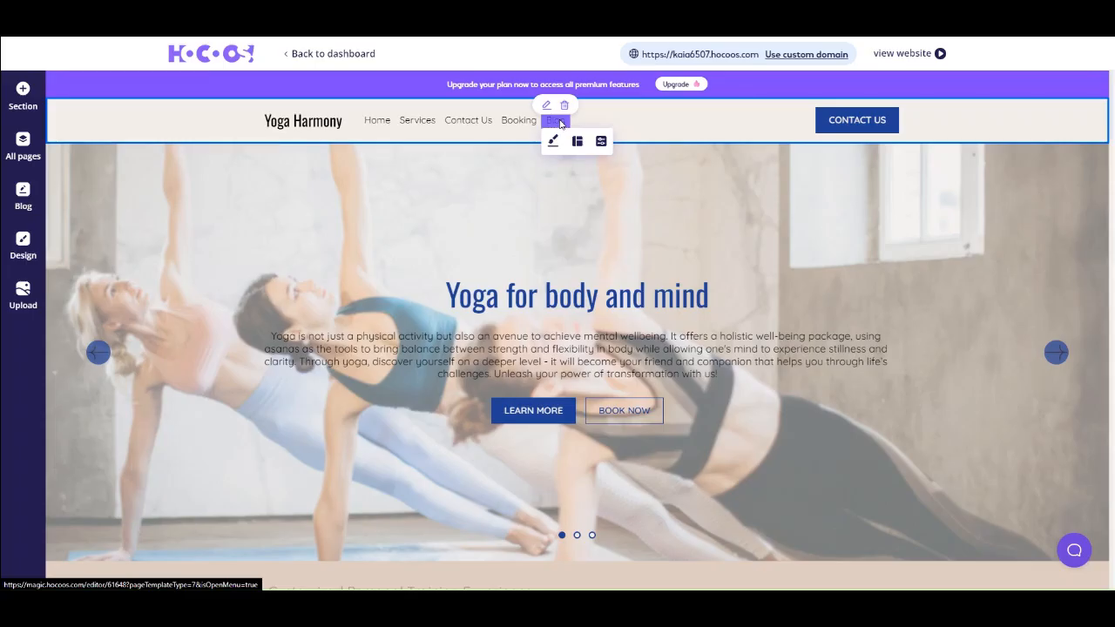
Set up the blog with a few posts already prepared, a right sidebar and the staggered two-column layout
left_click(779, 229)
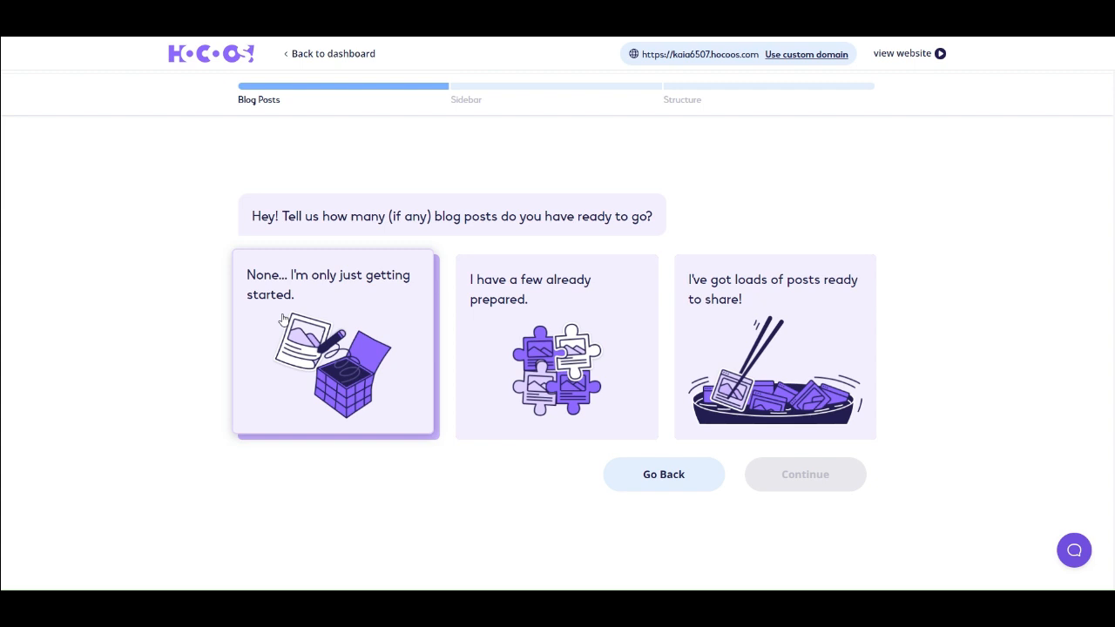
left_click(552, 340)
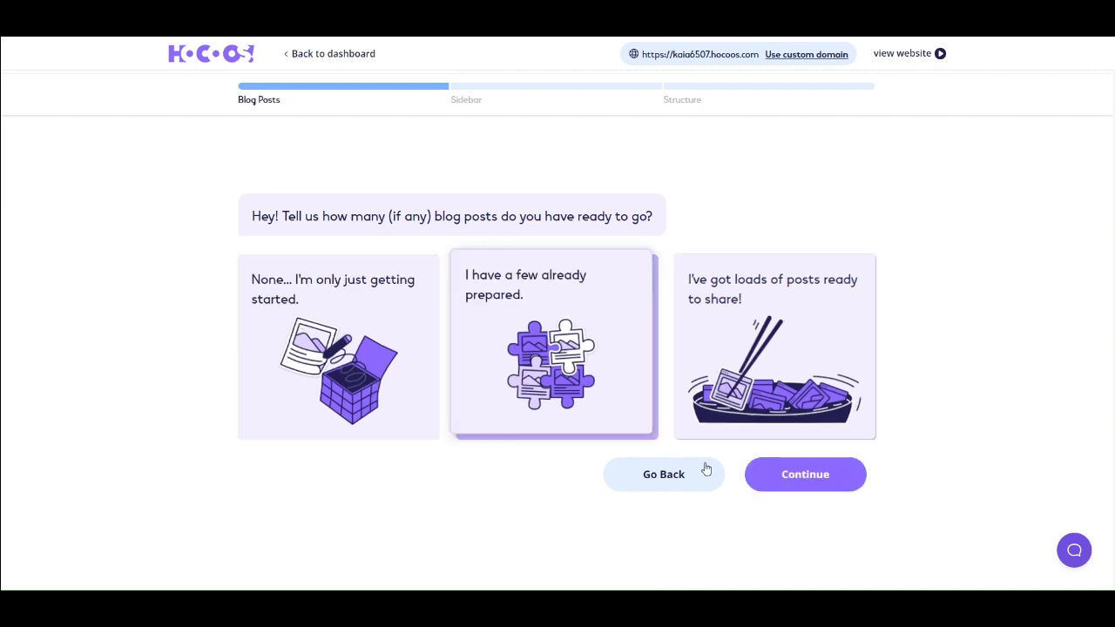
left_click(794, 474)
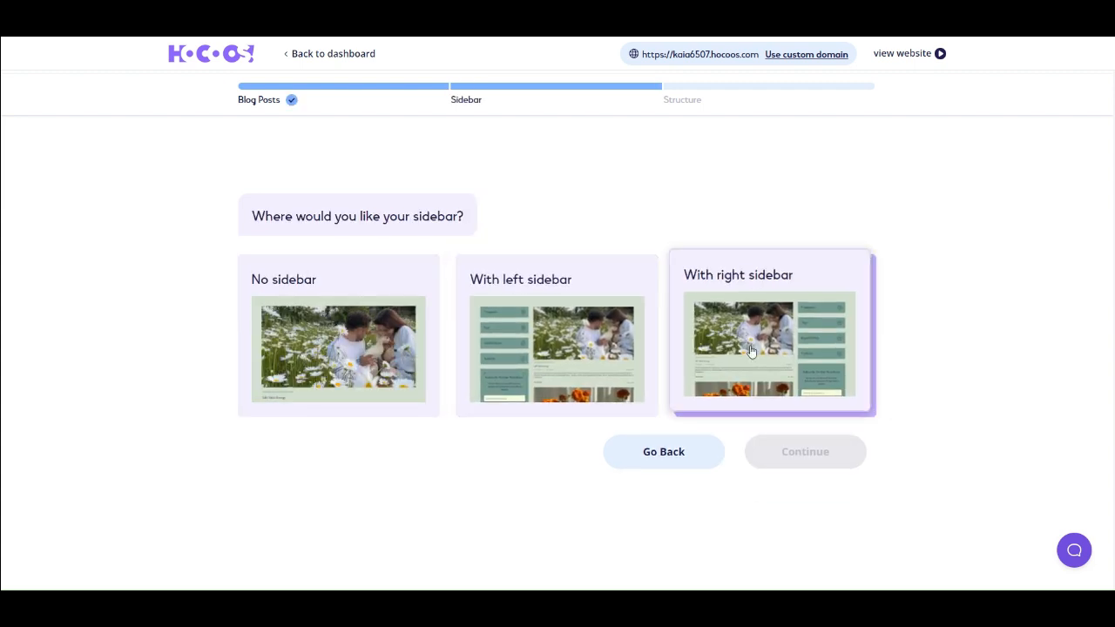
left_click(751, 353)
left_click(793, 452)
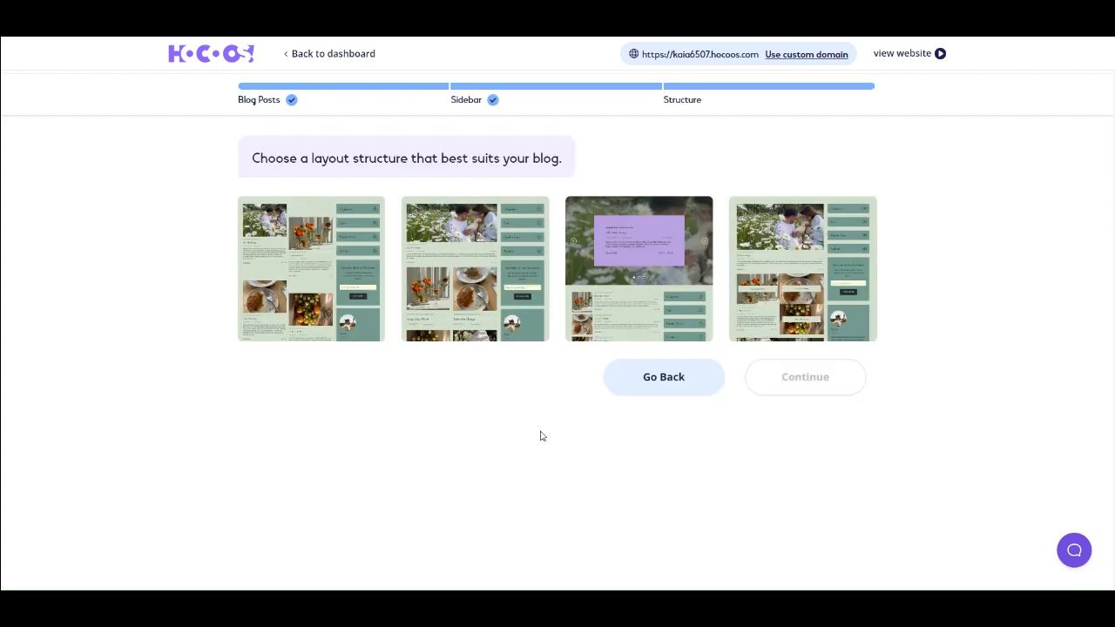
left_click(310, 296)
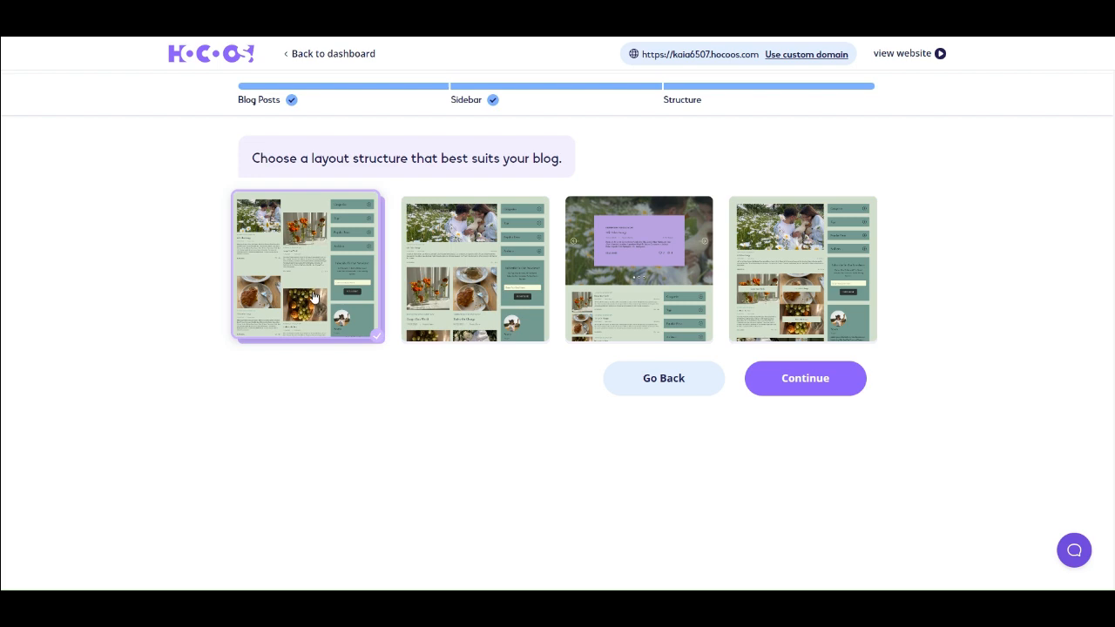
left_click(804, 392)
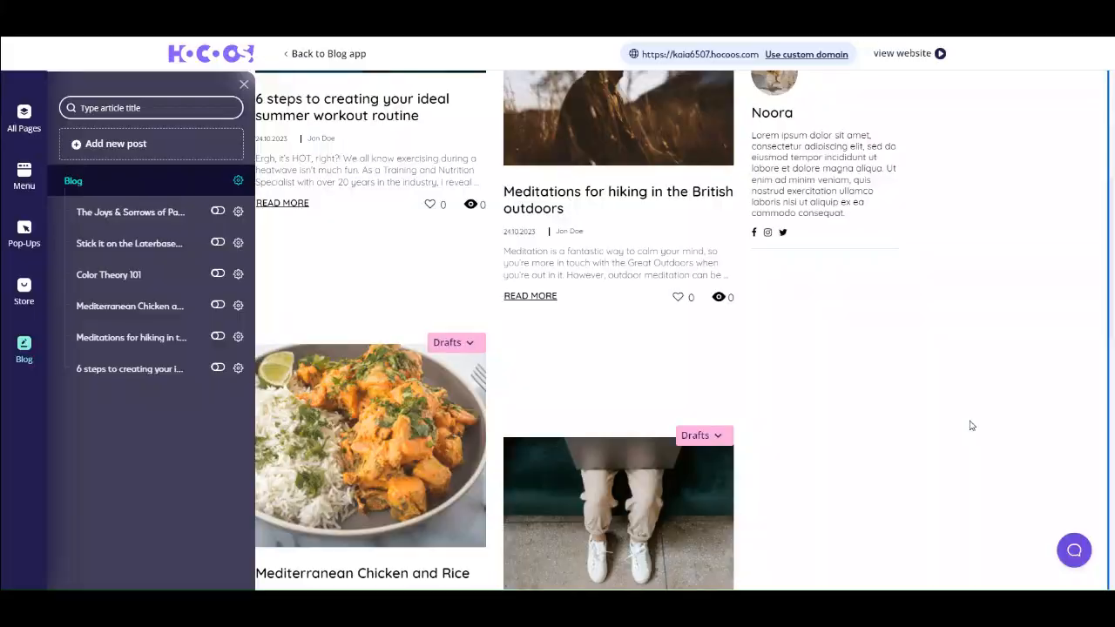
Start a new blog post generated with AI rather than from one of the blog type templates
scroll(972, 425, "down", 10)
scroll(972, 425, "up", 12)
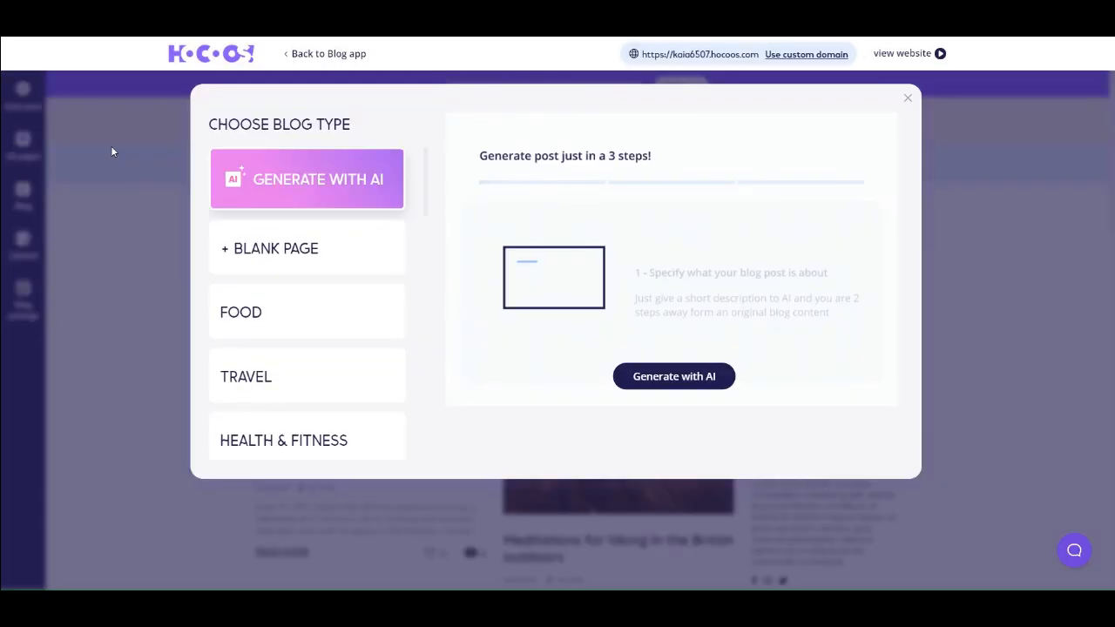
scroll(323, 338, "down", 1)
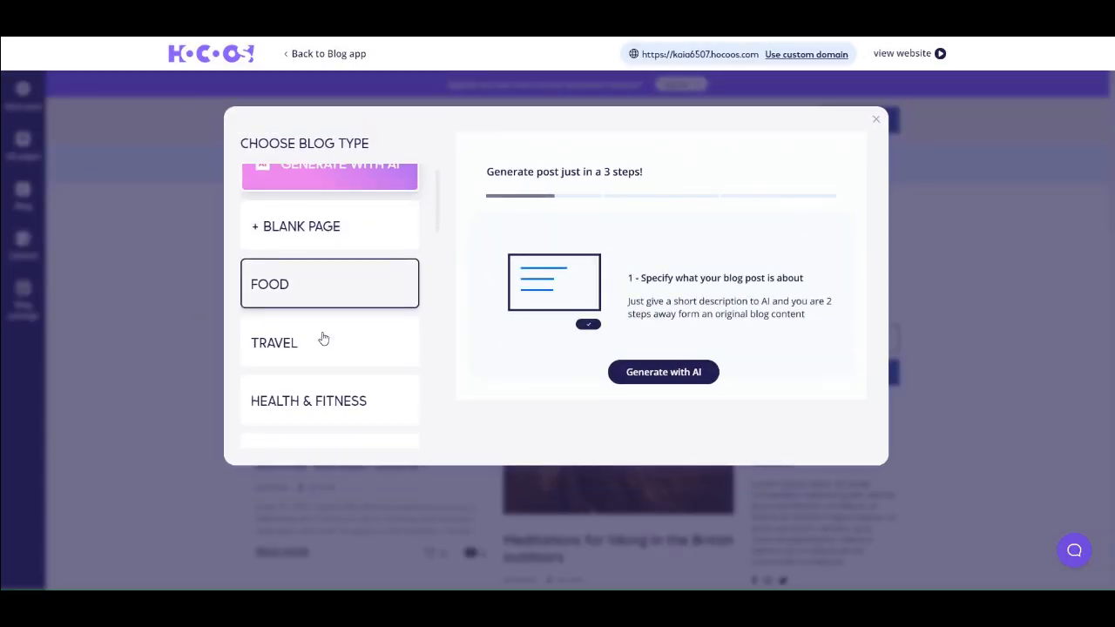
scroll(323, 338, "down", 5)
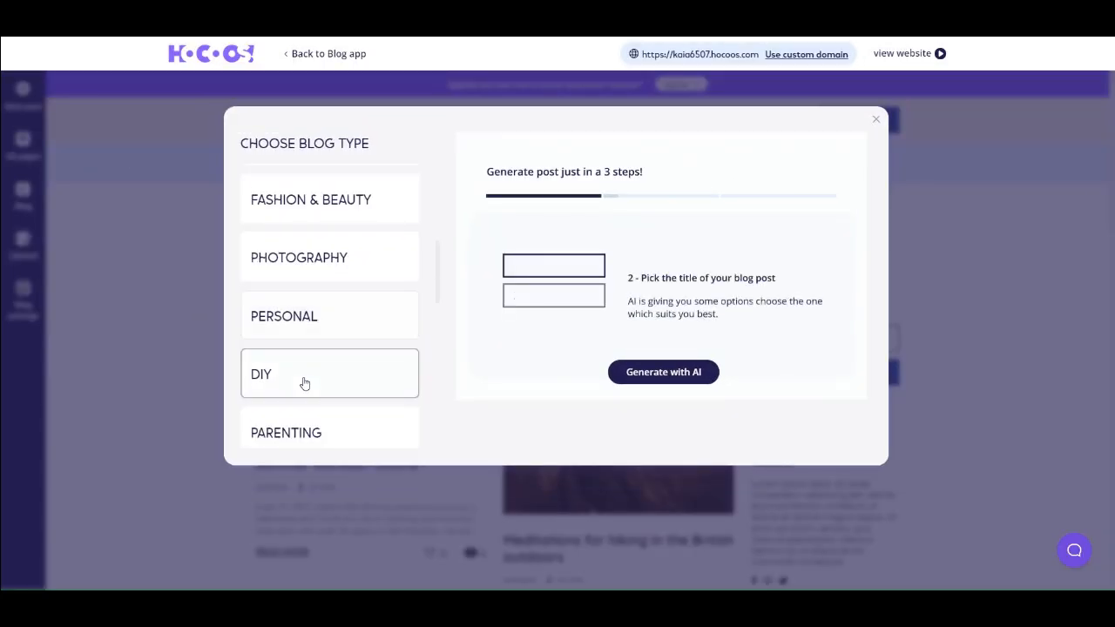
scroll(304, 384, "down", 5)
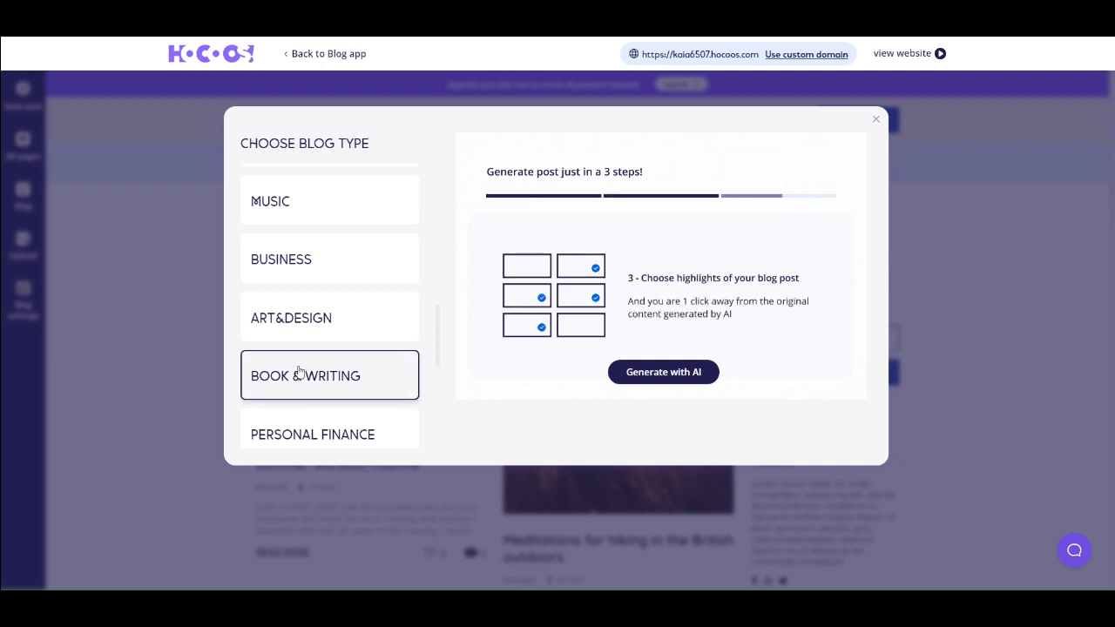
scroll(299, 371, "up", 10)
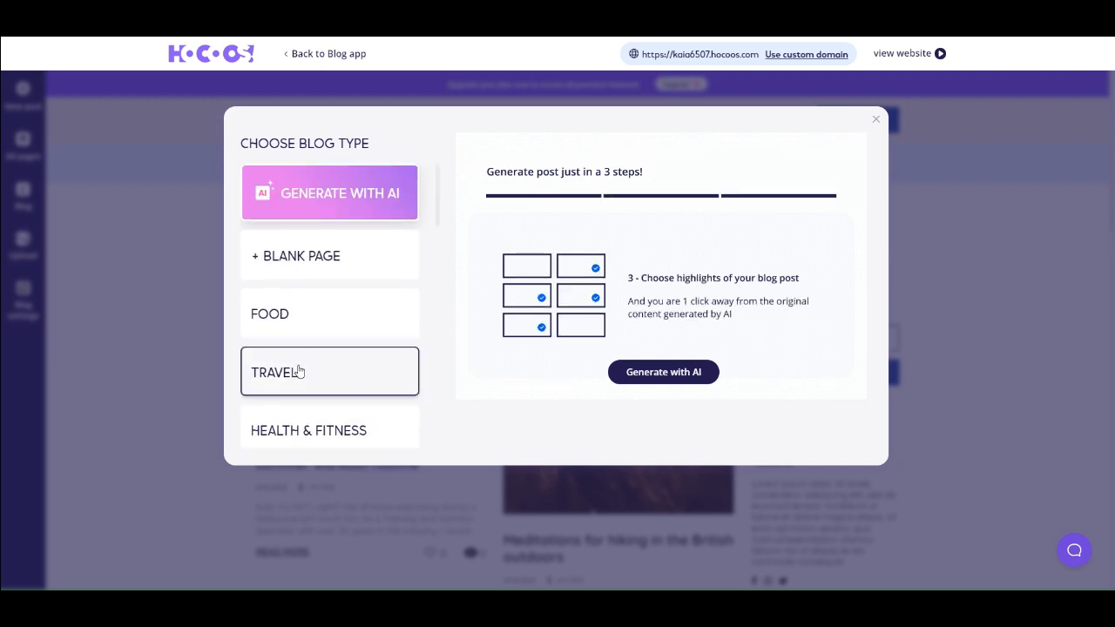
left_click(472, 308)
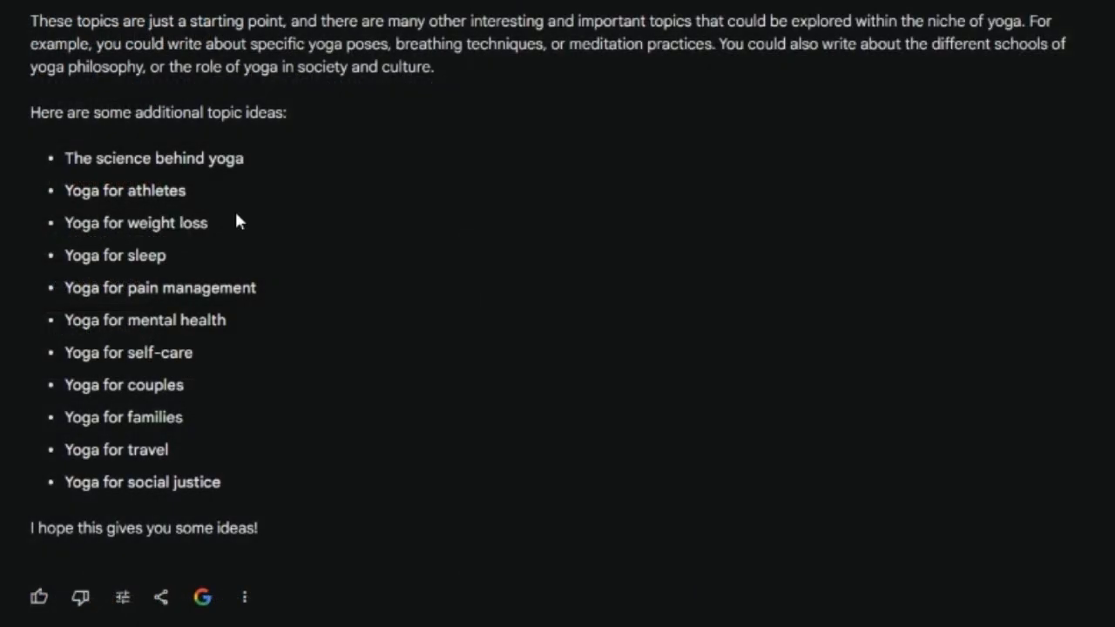
Describe the post topic as "Yoga for Weight Loss", taken from Bard's topic ideas, and choose the title "Amazing Weight Loss with Yoga"
left_click_drag(209, 223, 68, 219)
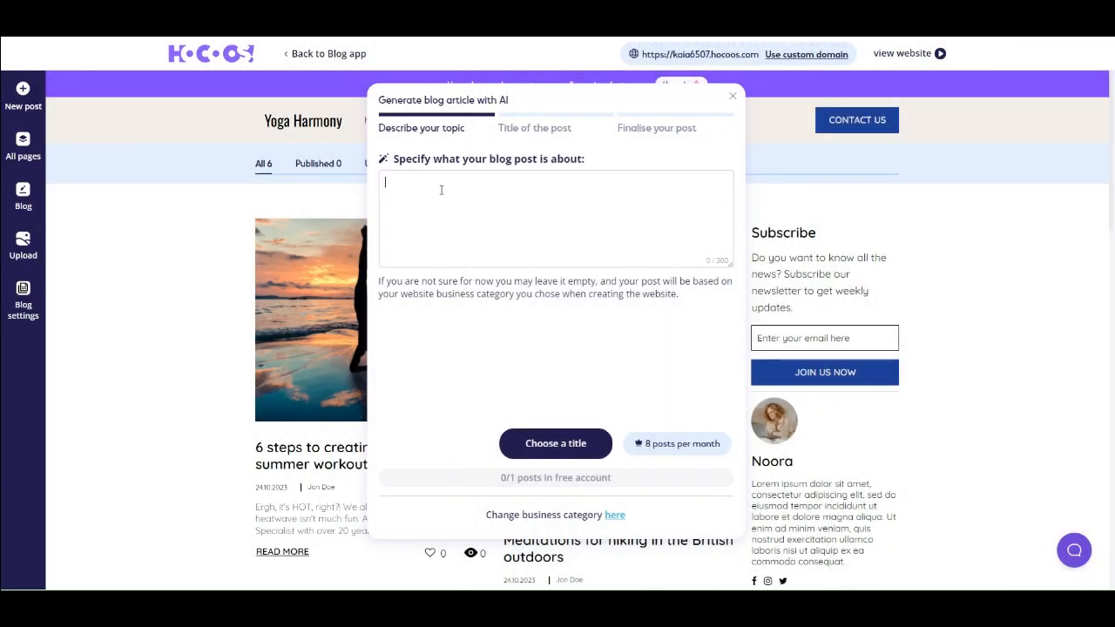
left_click(442, 190)
type("Yoga for Weight Loss")
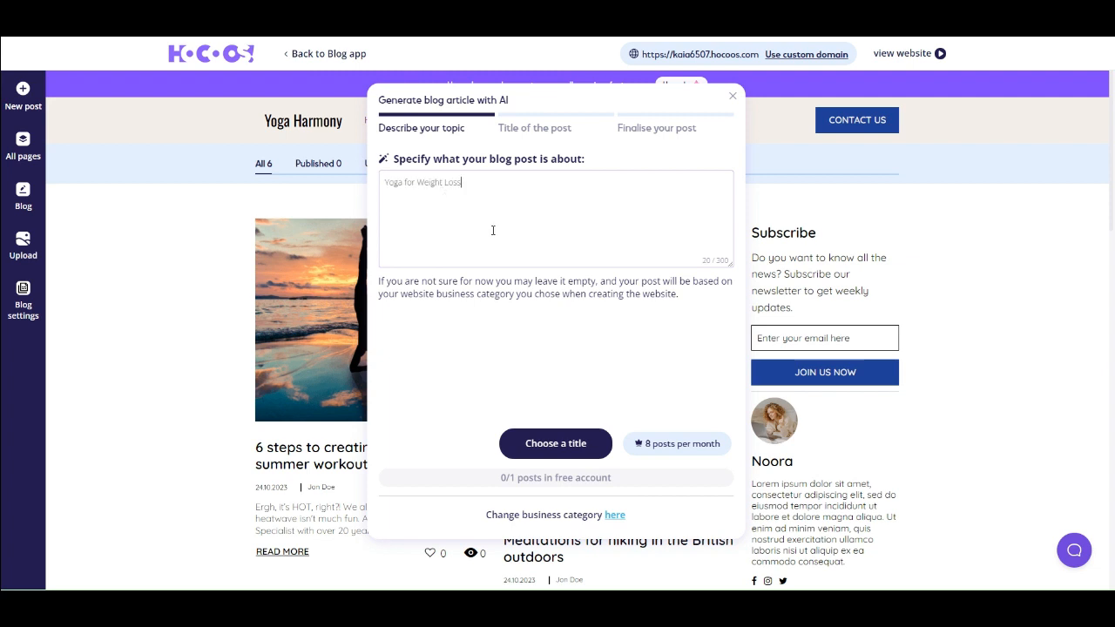
left_click(558, 444)
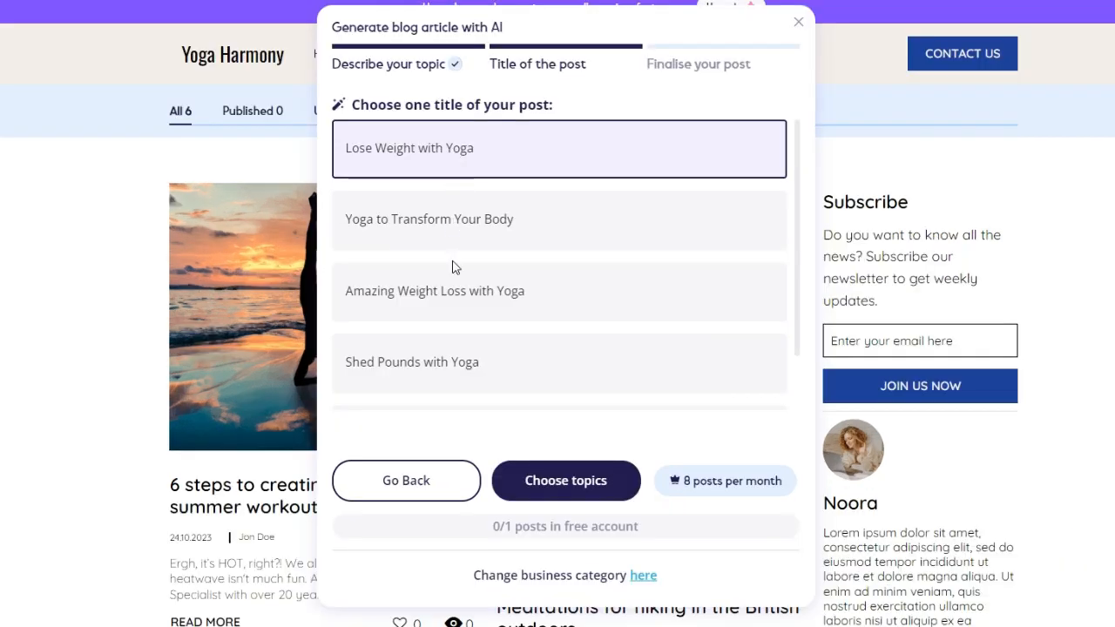
left_click(454, 301)
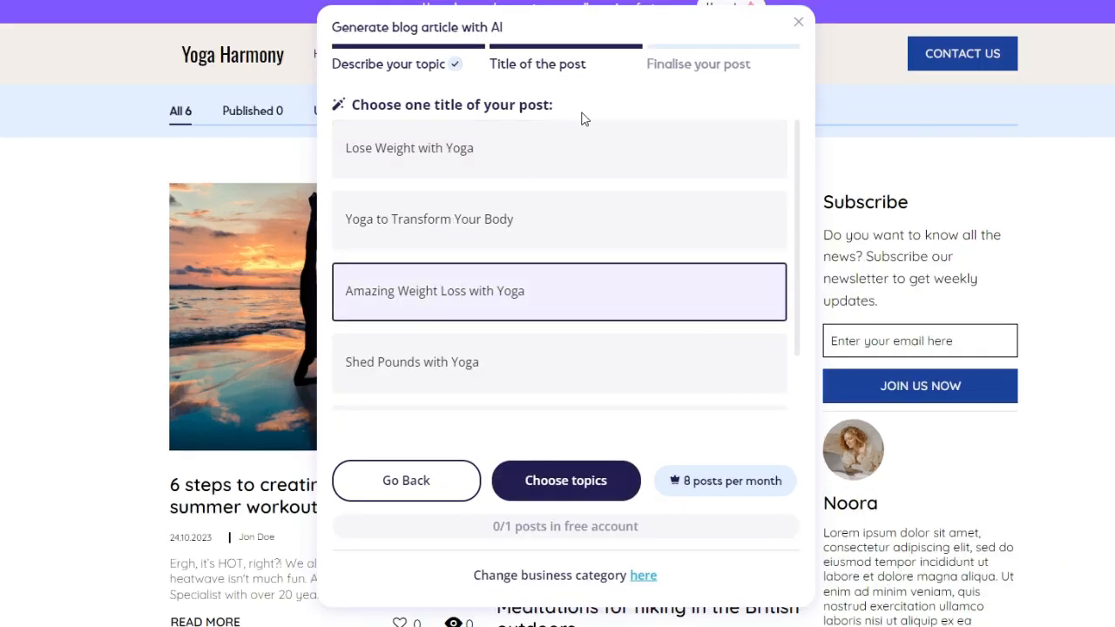
left_click(570, 477)
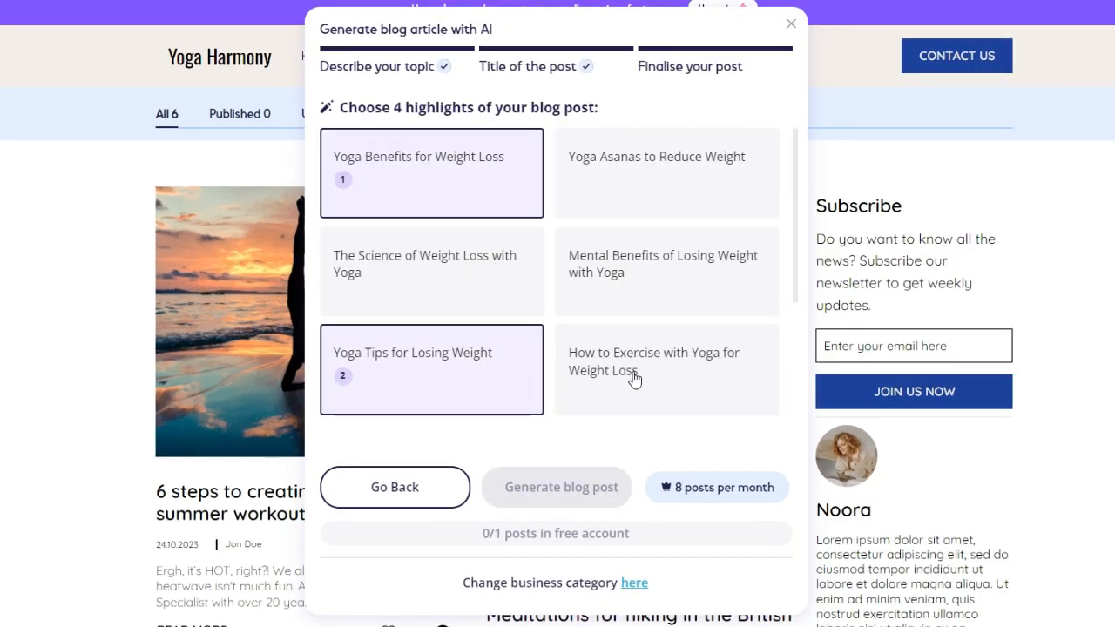
Complete the four highlights with "How to Exercise with Yoga for Weight Loss" and "Health Benefits of Weight Loss with Yoga", and generate the post
left_click(635, 373)
scroll(635, 374, "down", 2)
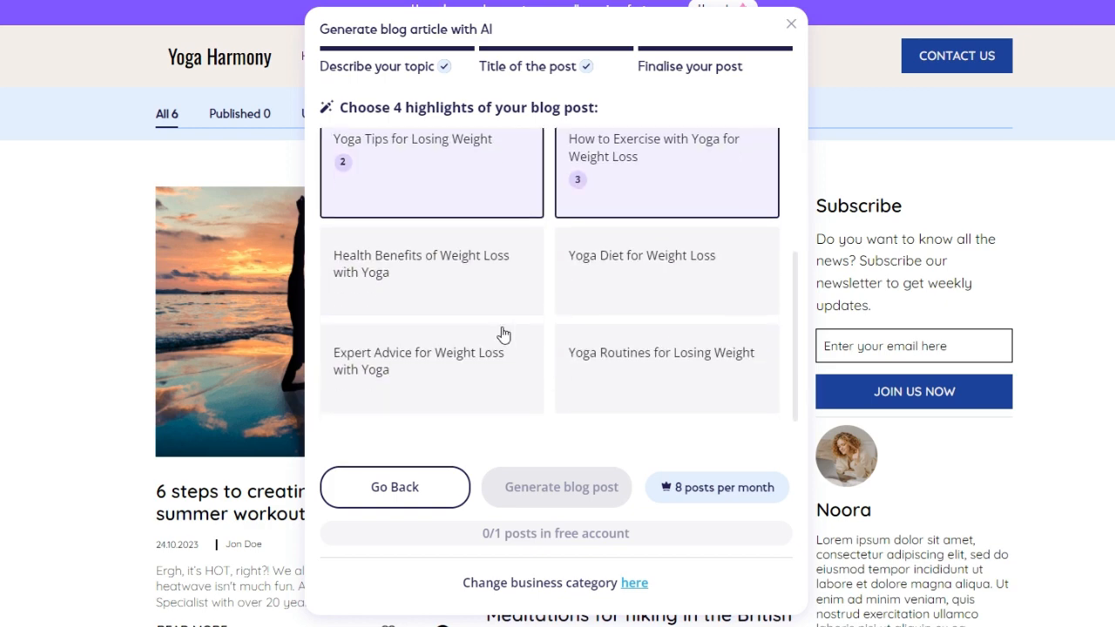
left_click(440, 281)
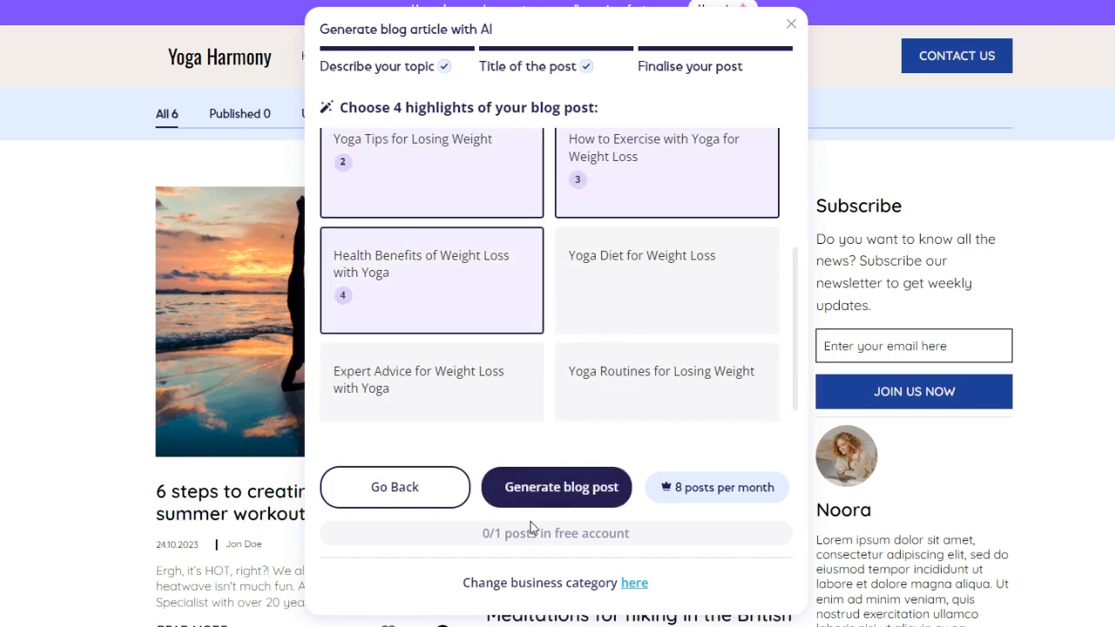
left_click(522, 492)
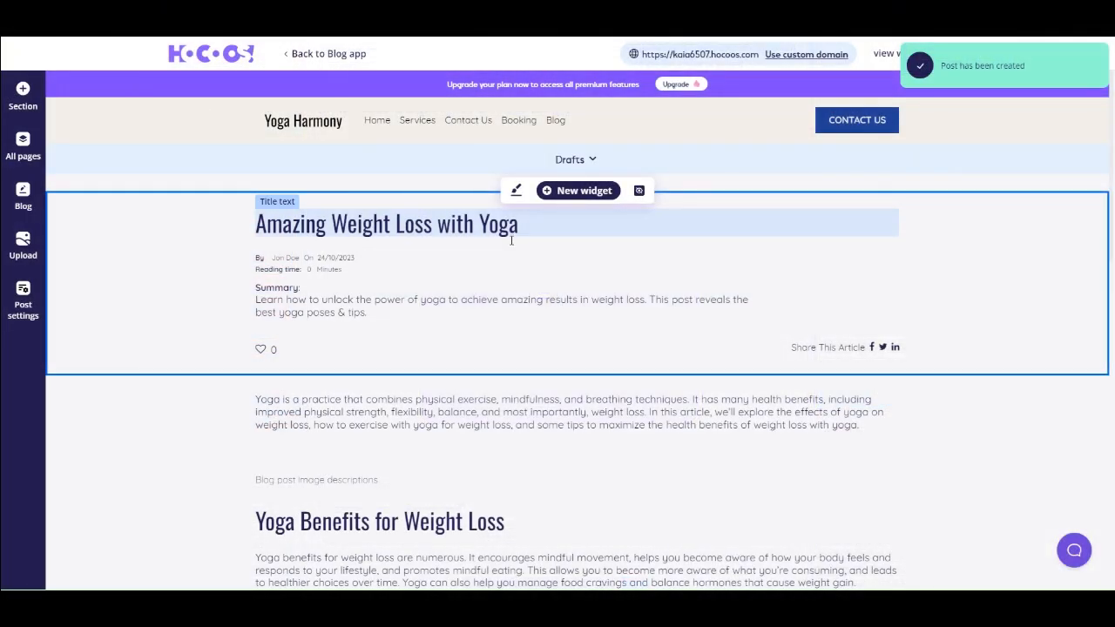
Review the generated post's sections and images, including the editing options for the "How to Exercise with Yoga for Weight Loss" heading and description
scroll(444, 345, "down", 3)
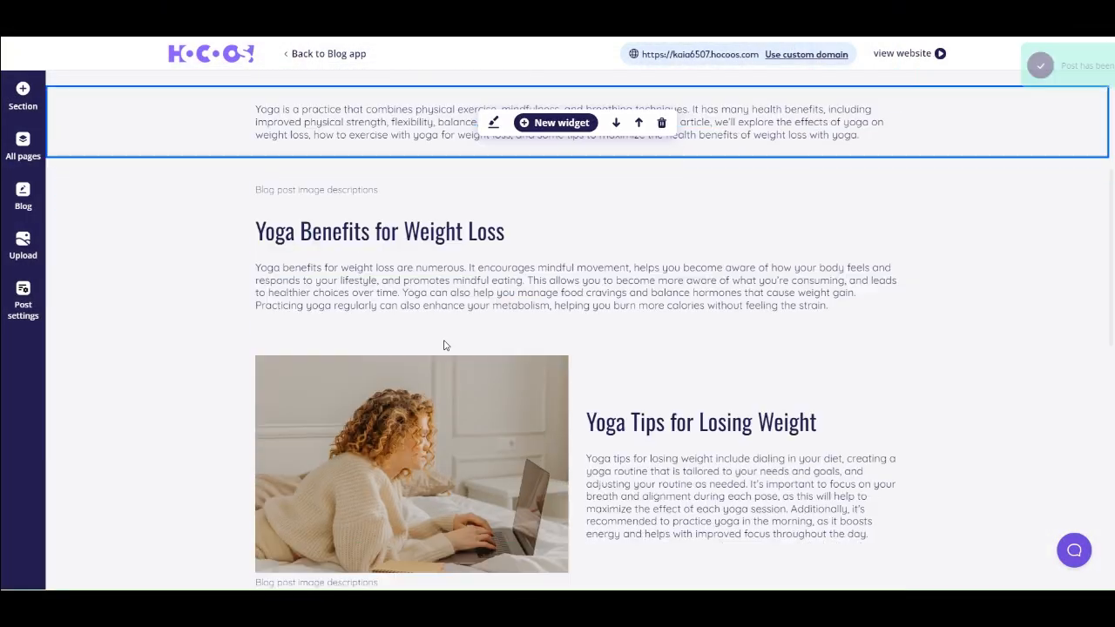
scroll(444, 346, "down", 3)
scroll(385, 316, "down", 3)
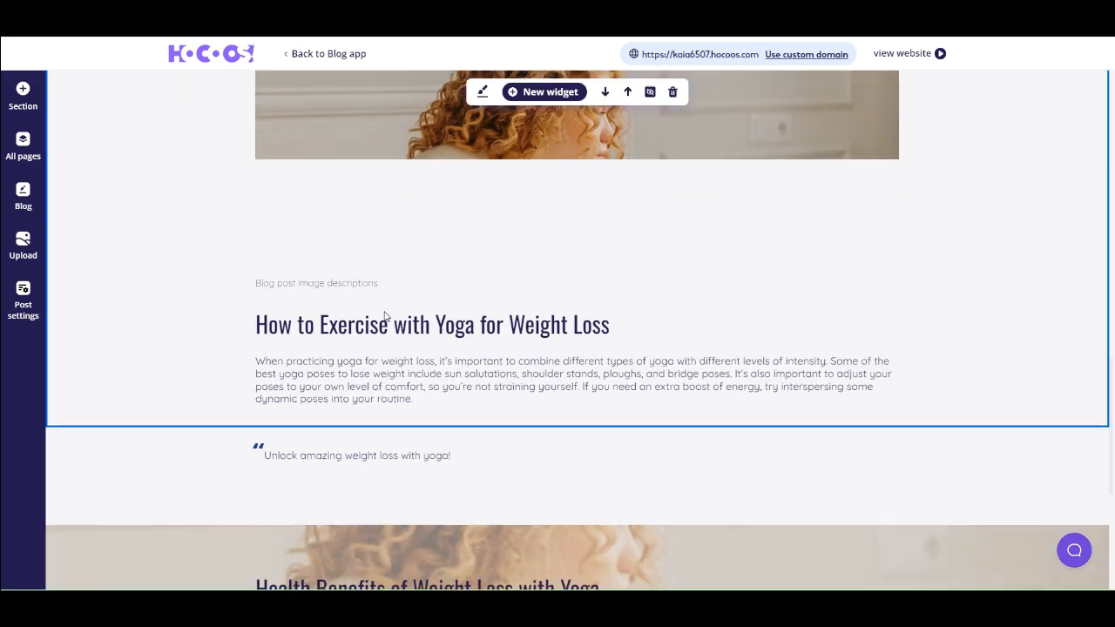
scroll(385, 316, "down", 1)
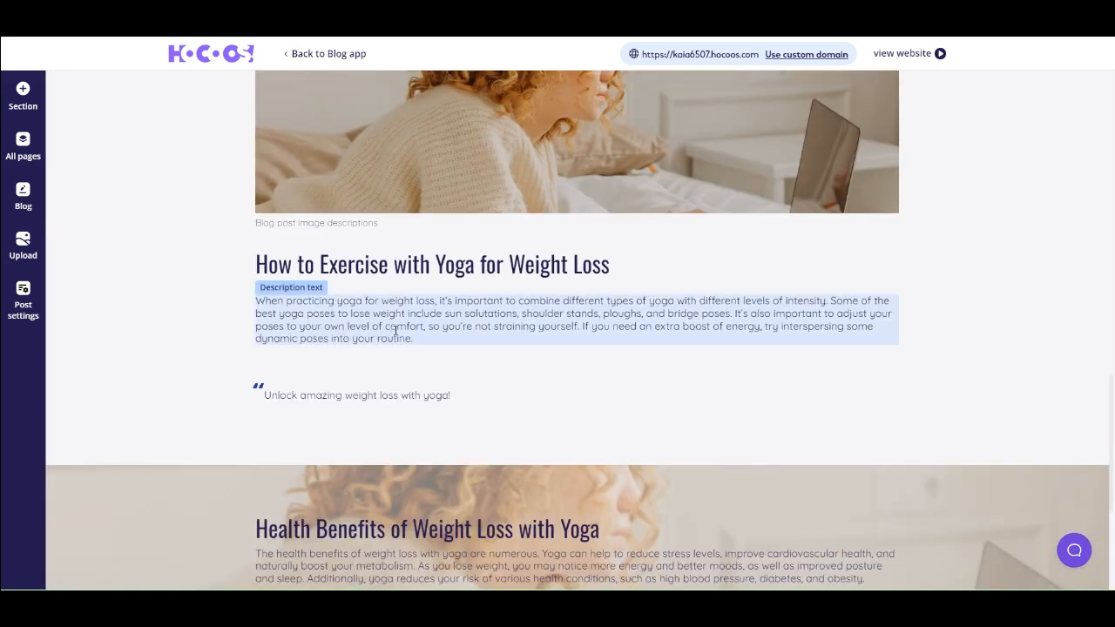
left_click(423, 326)
left_click(425, 337)
left_click_drag(425, 337, 257, 300)
left_click_drag(610, 264, 282, 267)
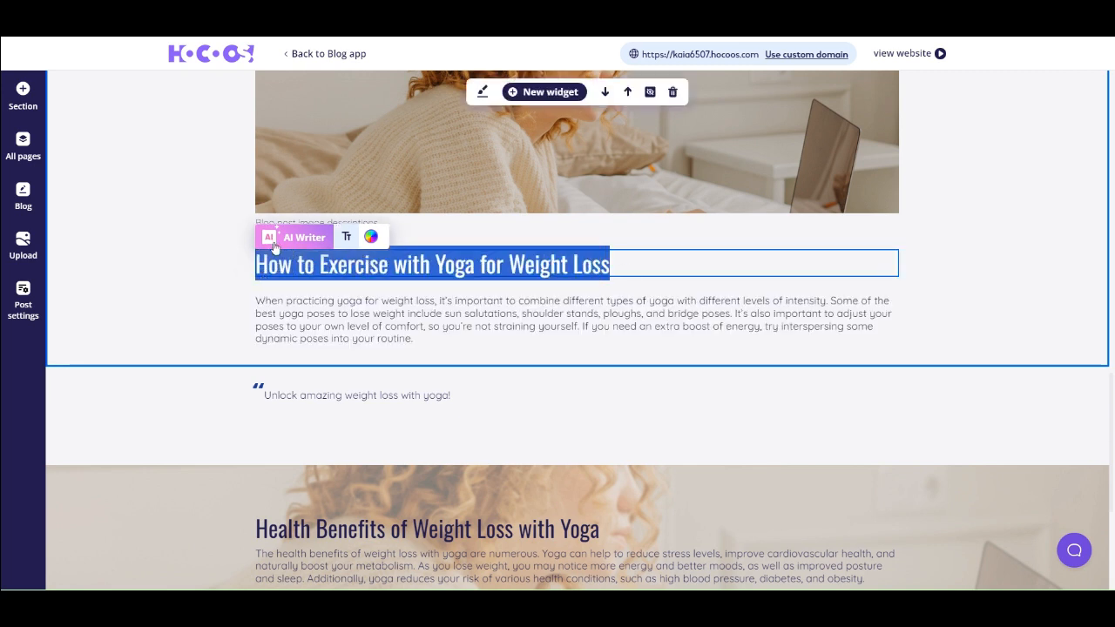
left_click(217, 291)
scroll(384, 303, "up", 2)
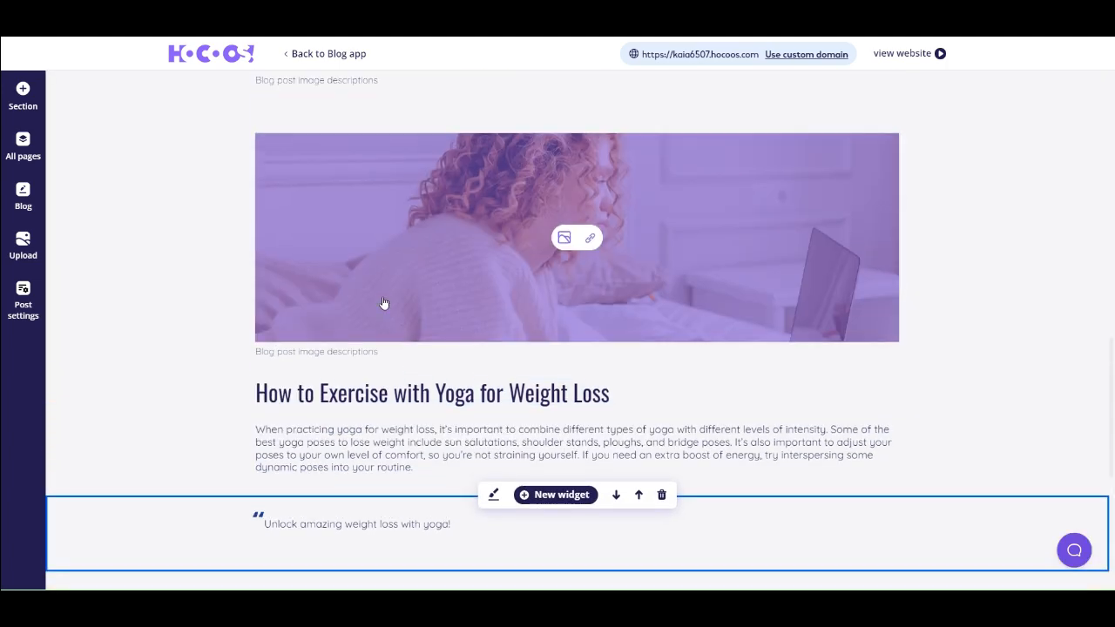
scroll(383, 303, "up", 2)
scroll(388, 363, "up", 3)
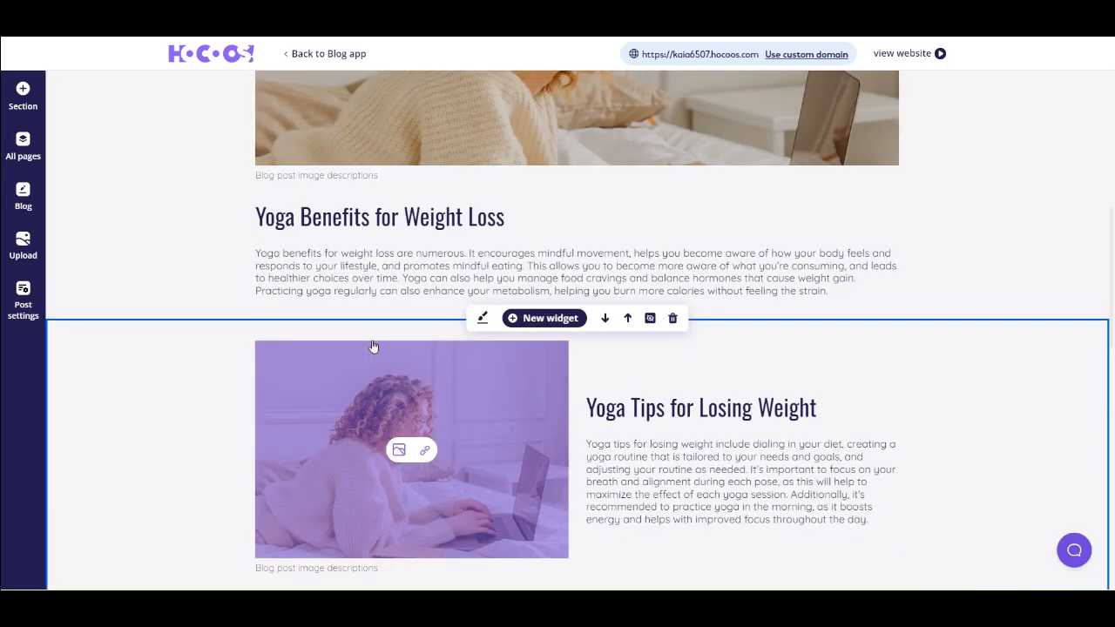
scroll(373, 347, "up", 8)
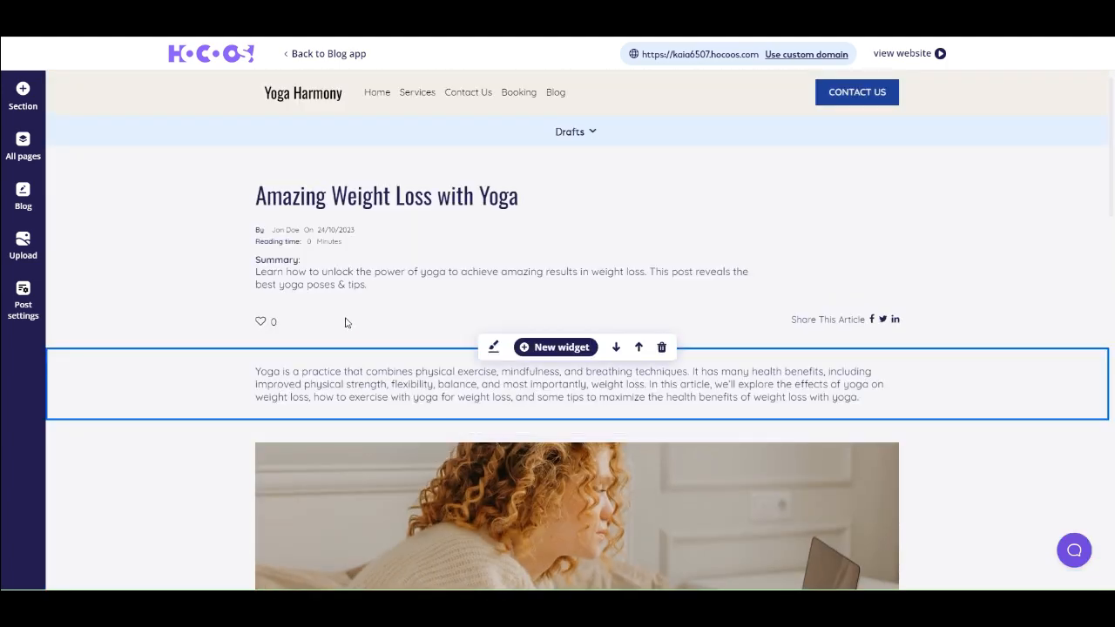
scroll(346, 324, "down", 4)
scroll(348, 326, "down", 5)
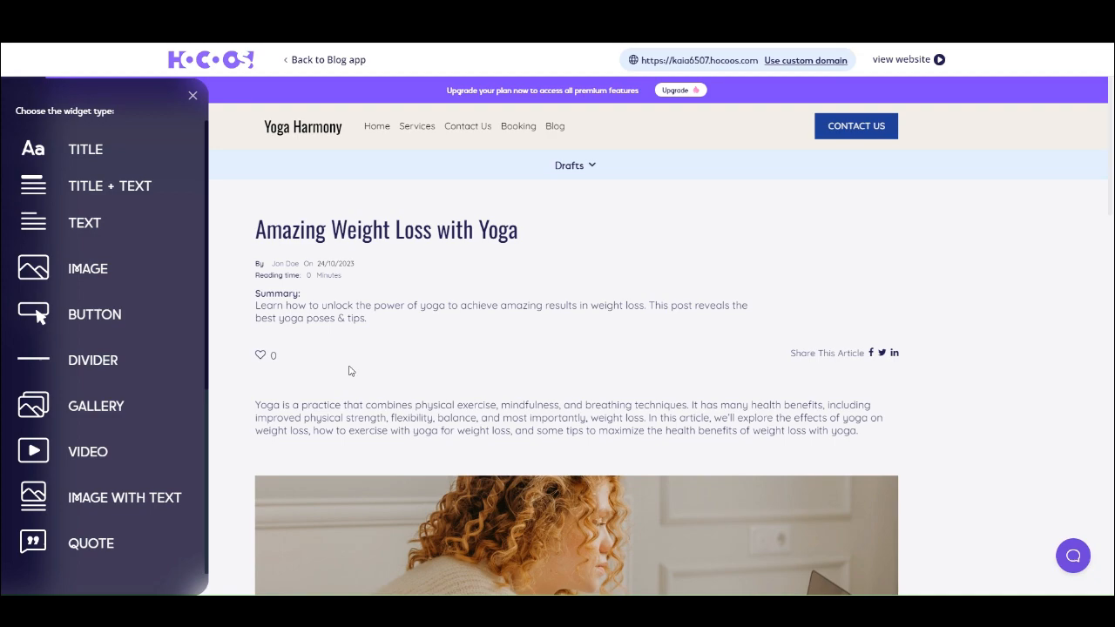
Add a Subscribe form section below the closing paragraph at the end of the post
scroll(352, 401, "down", 5)
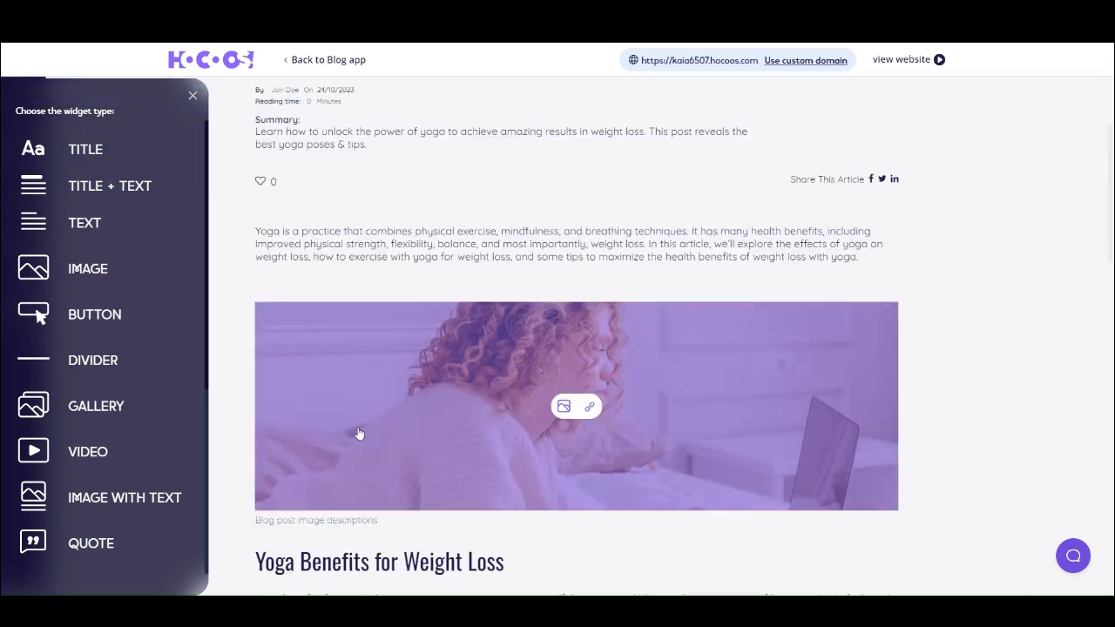
scroll(99, 350, "down", 3)
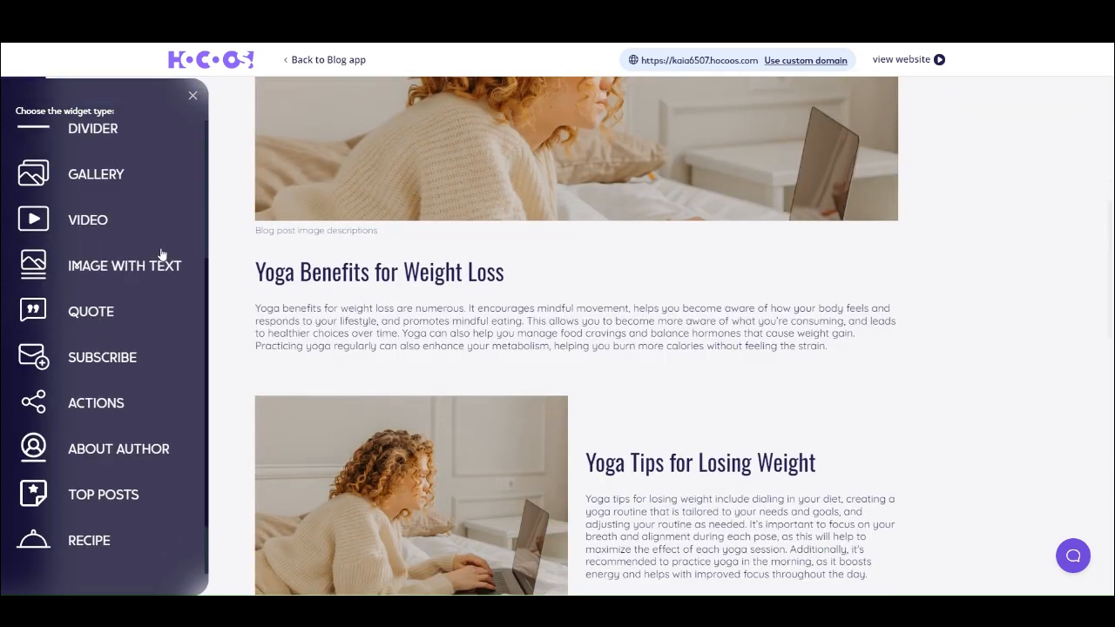
scroll(386, 353, "down", 10)
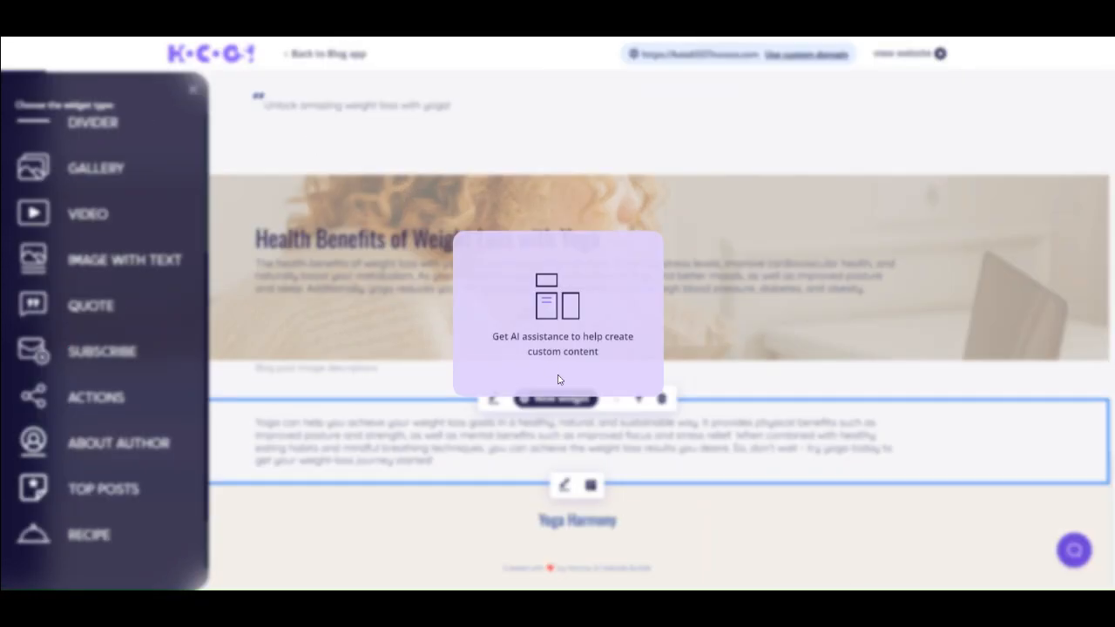
left_click(102, 351)
scroll(402, 460, "down", 2)
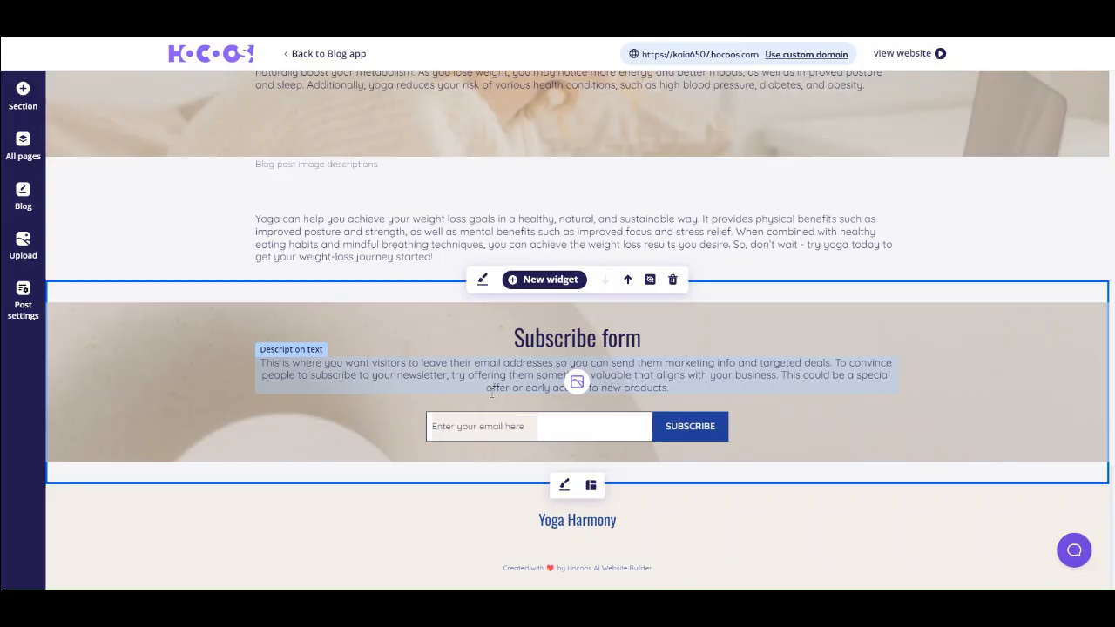
Add a Quote widget and an About Author widget below the Subscribe form at the end of the post
left_click(12, 99)
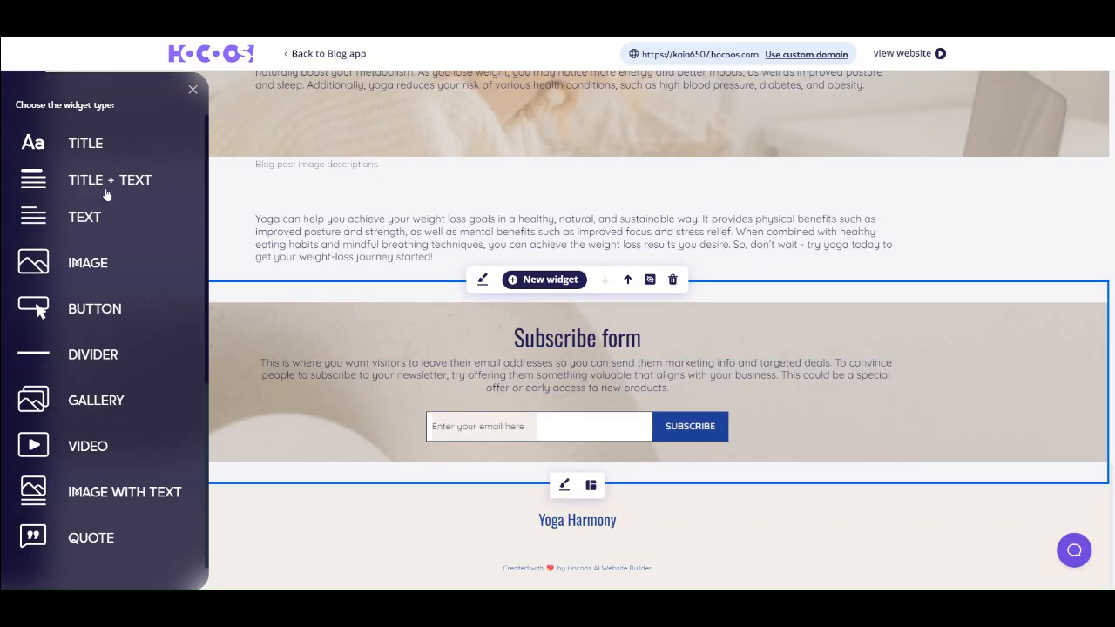
left_click(90, 537)
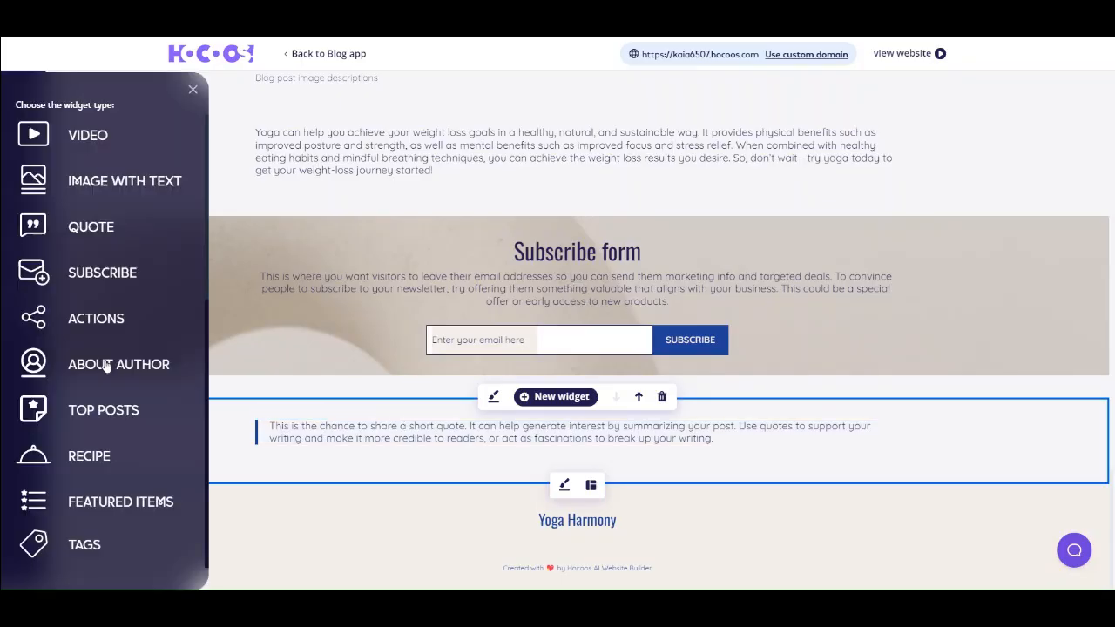
left_click(106, 366)
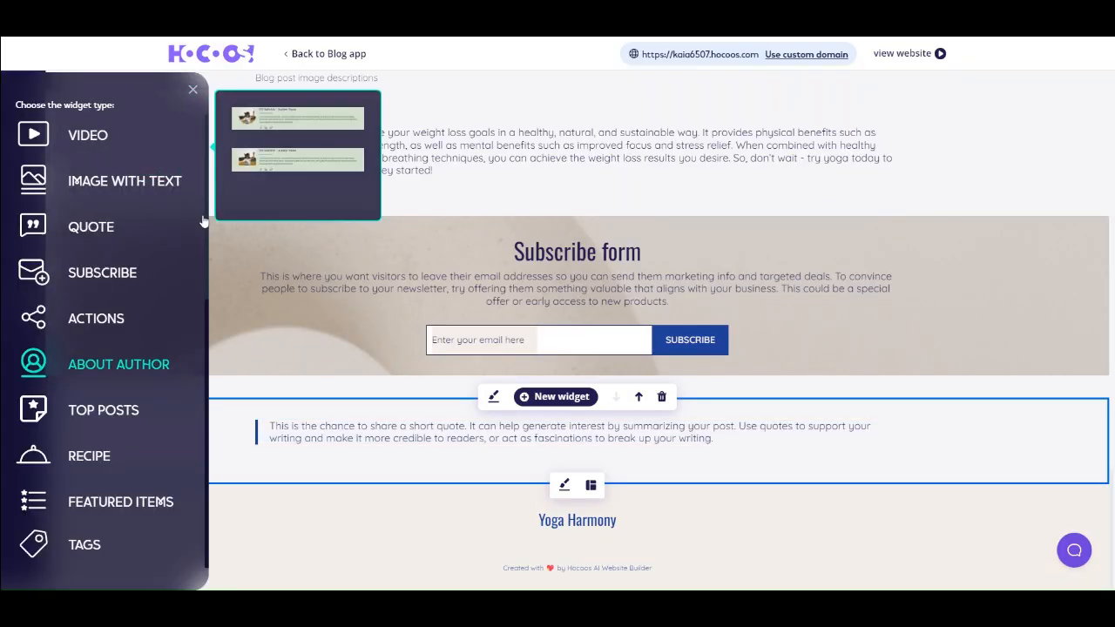
left_click(275, 163)
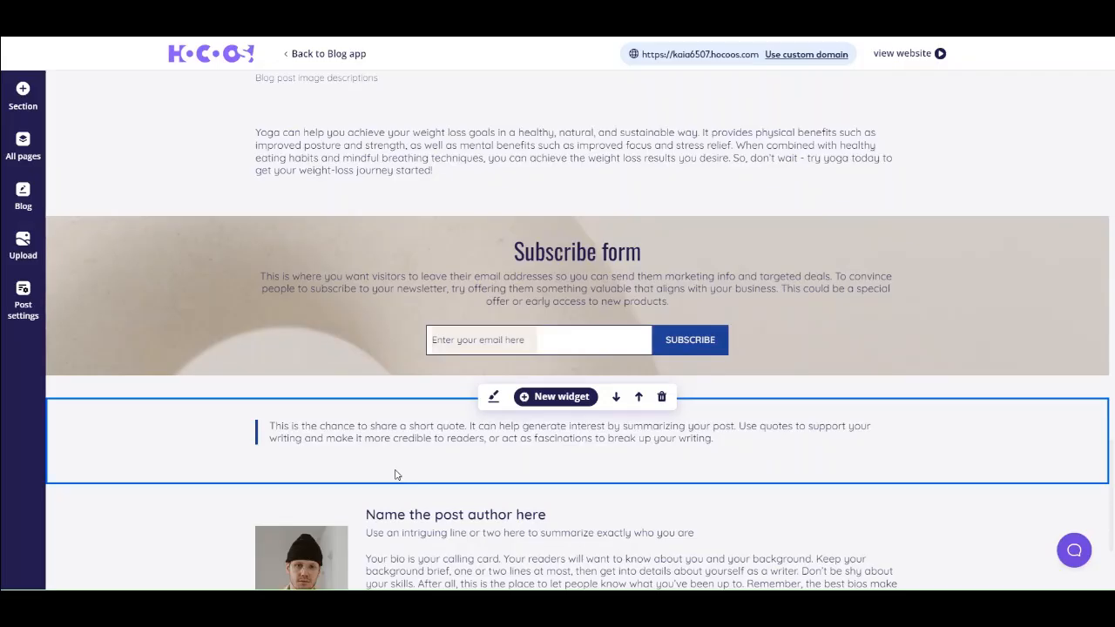
scroll(394, 469, "down", 3)
Review the sidebar, tags and categories options in the post settings without changing anything
left_click_drag(597, 420, 395, 394)
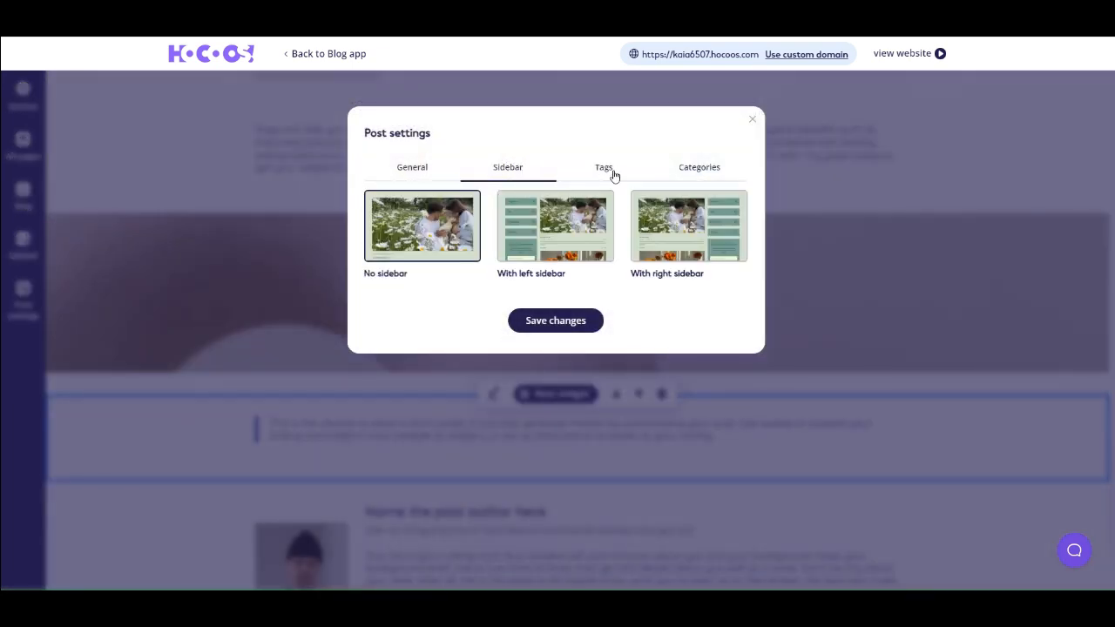
left_click(610, 172)
left_click(690, 169)
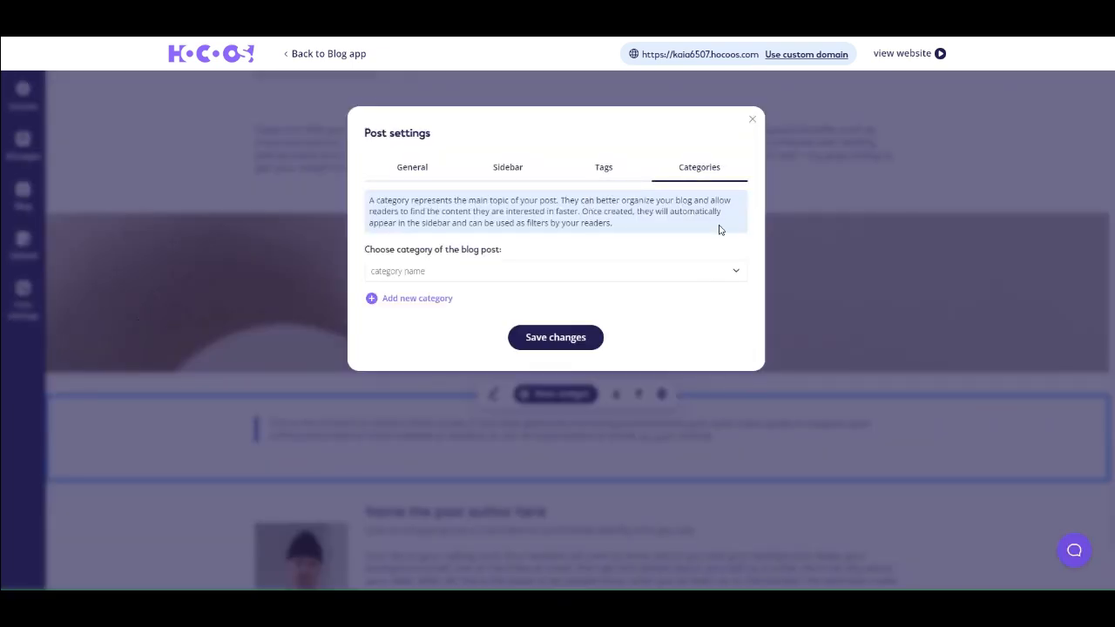
left_click(754, 120)
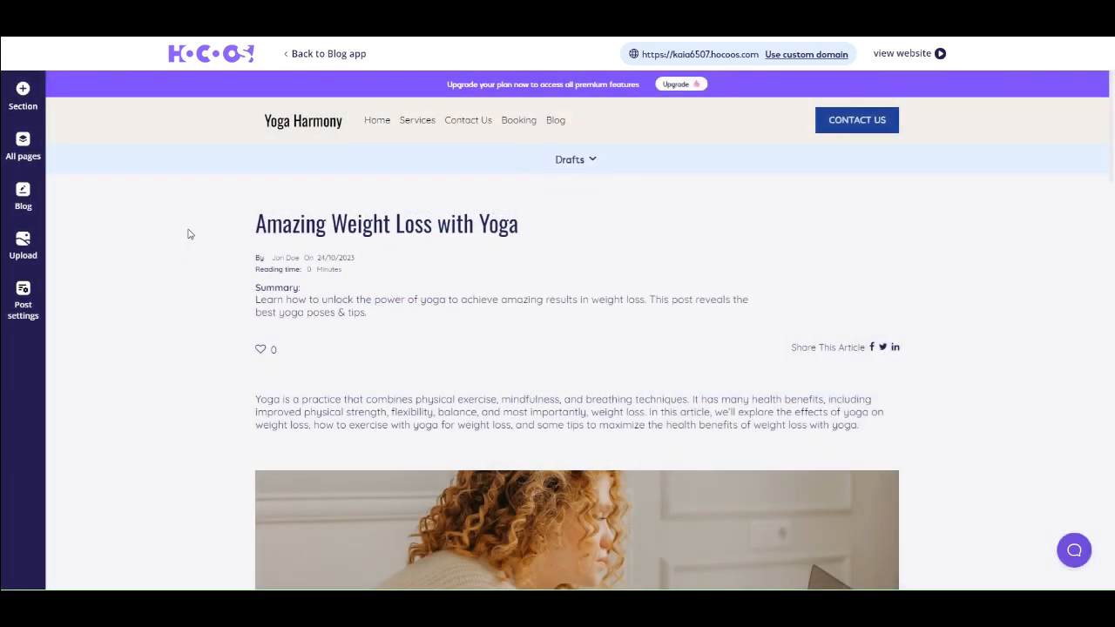
Leave the post editor for the Blog app and view the blog dashboard with its posts and analytics
left_click(332, 54)
left_click(608, 375)
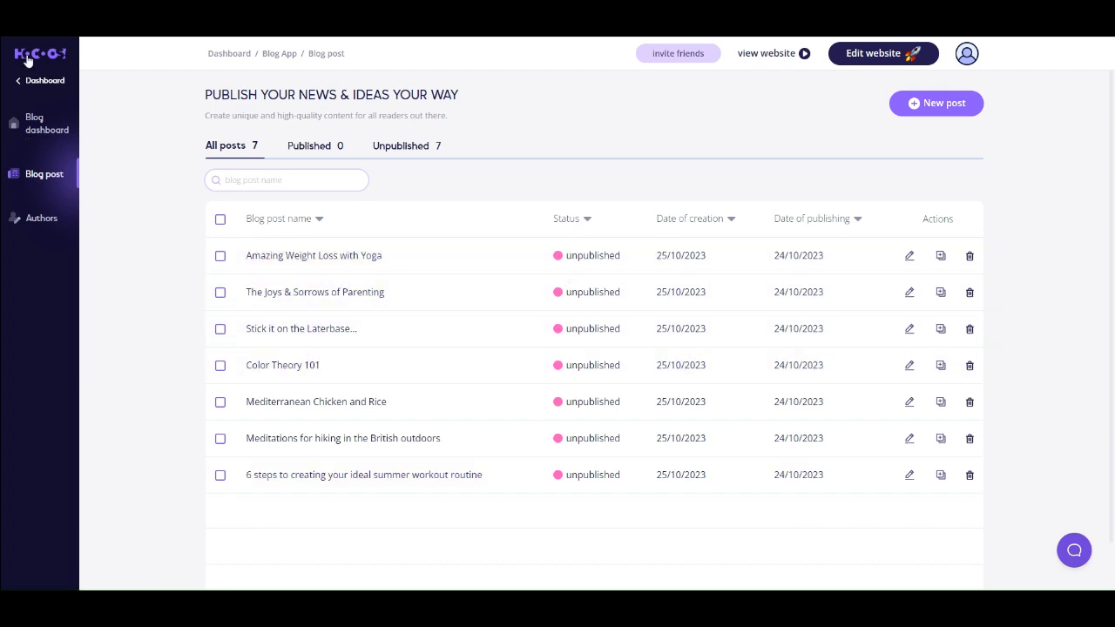
left_click(36, 131)
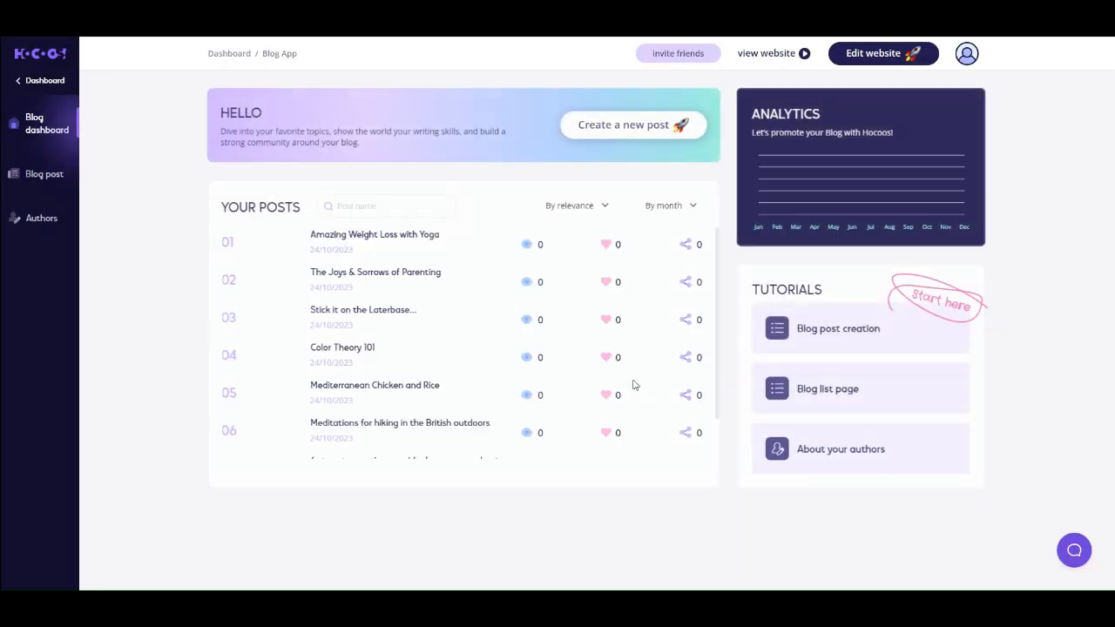
Open the website editor, apply the teal green color palette, and set the heading and base fonts to Quicksand
left_click(868, 54)
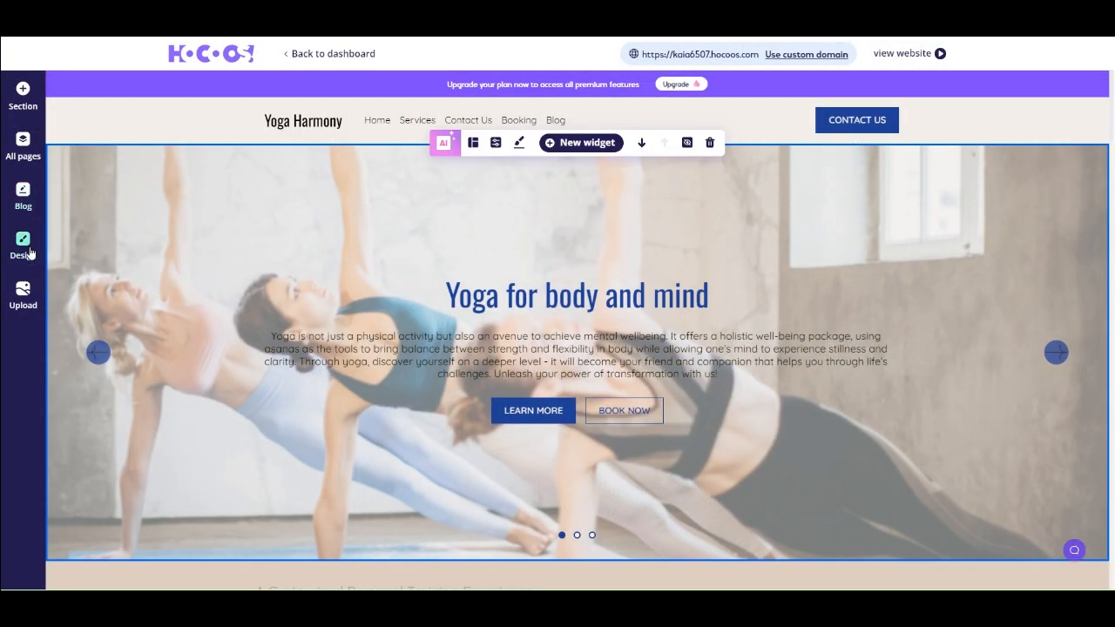
left_click(33, 250)
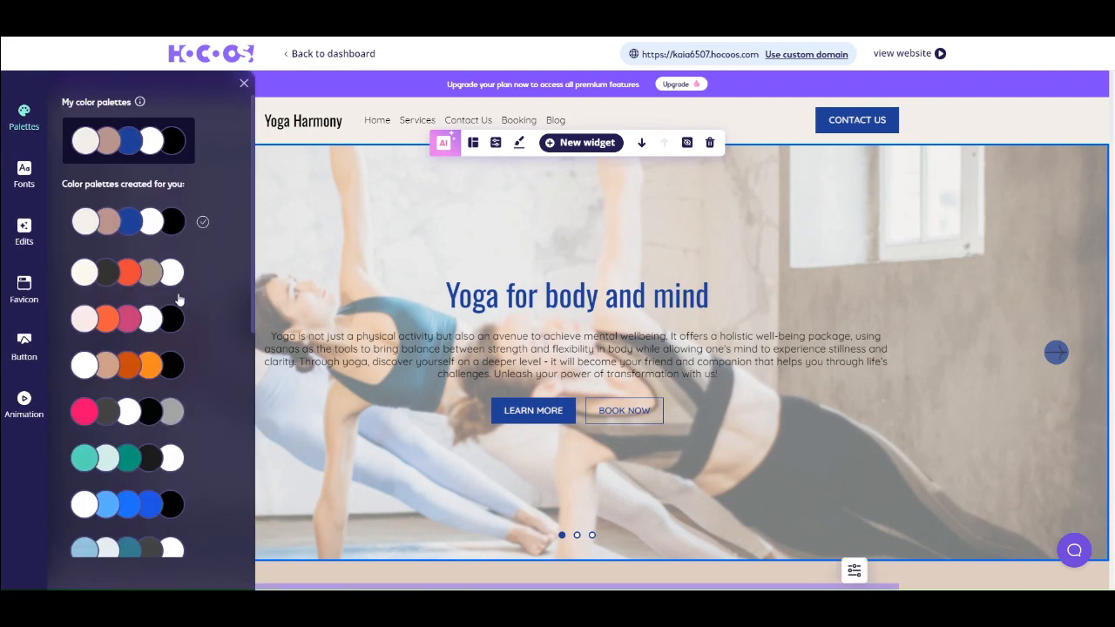
left_click(150, 276)
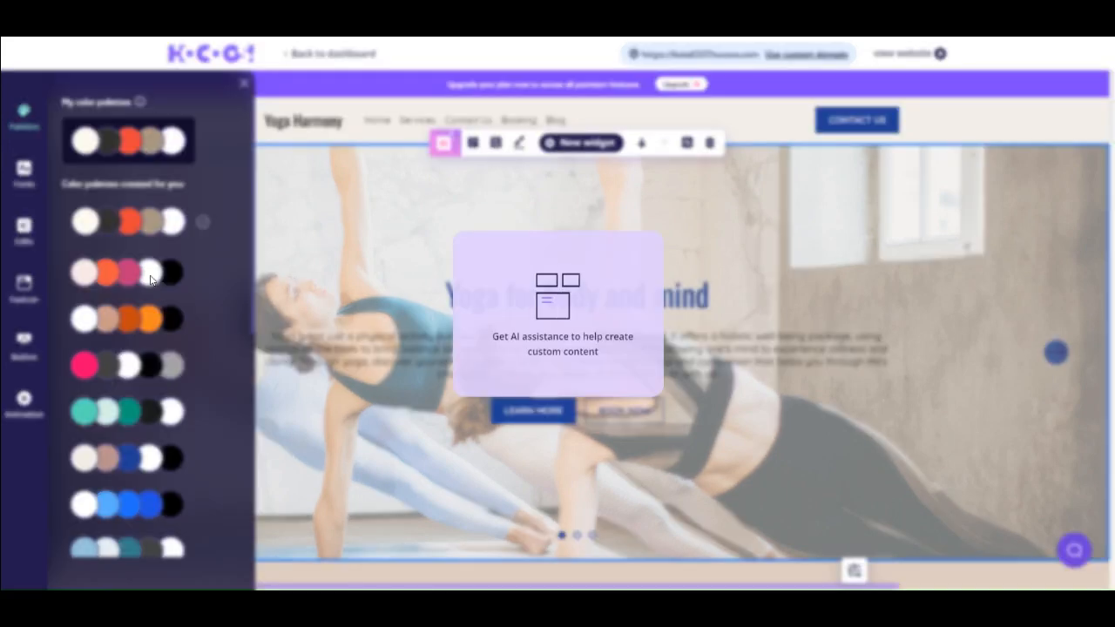
scroll(135, 289, "down", 3)
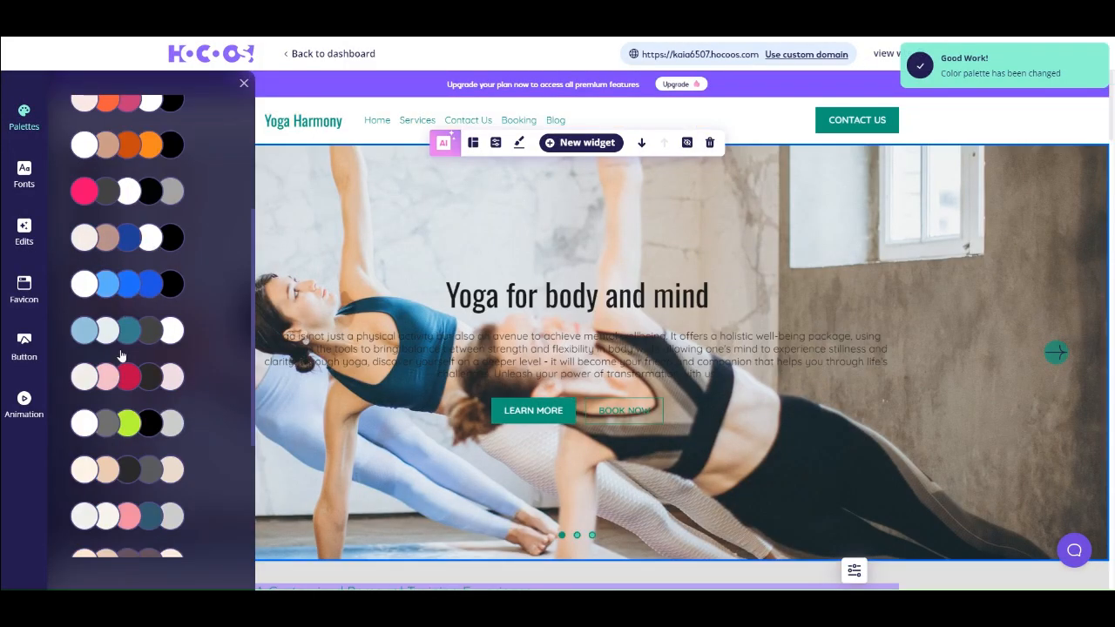
left_click(24, 174)
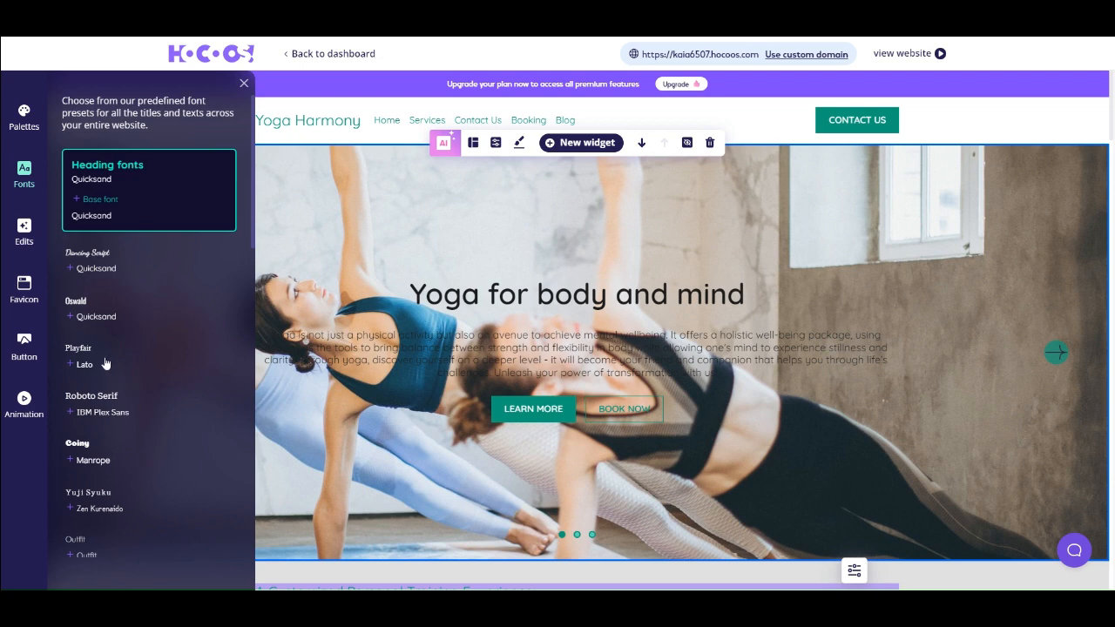
Review the site-wide design options for image edits, favicon and button styles
left_click(24, 234)
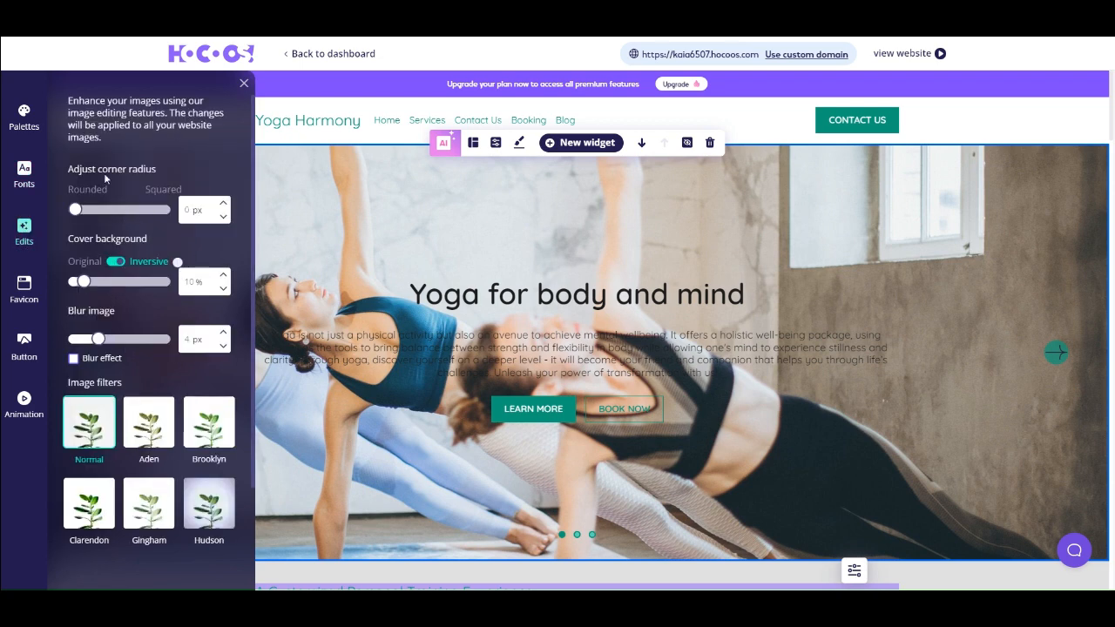
left_click(23, 291)
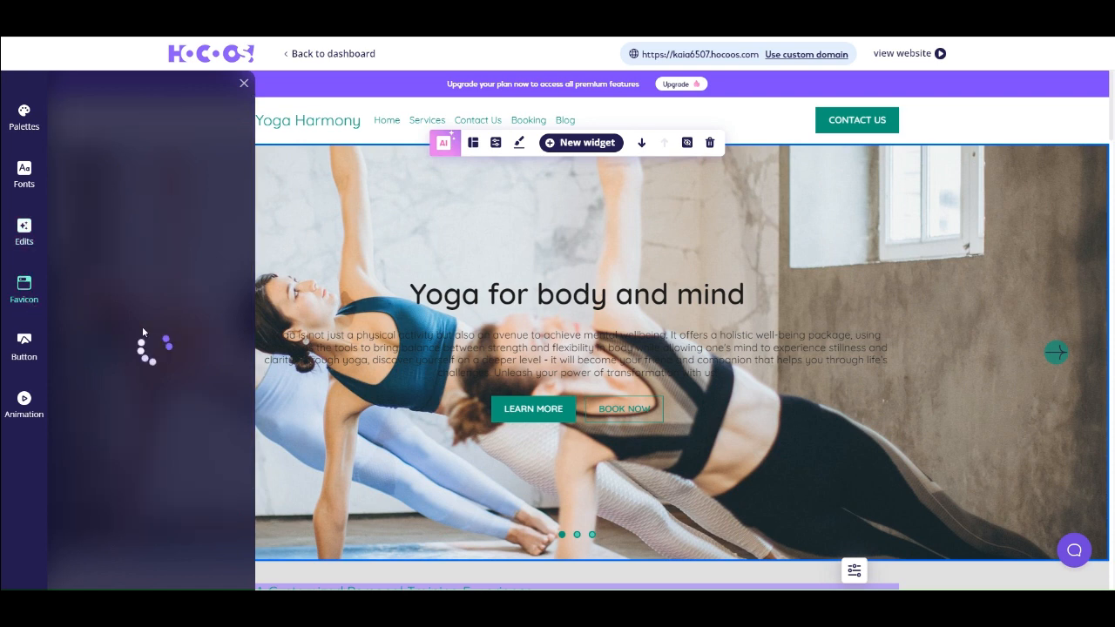
left_click(23, 347)
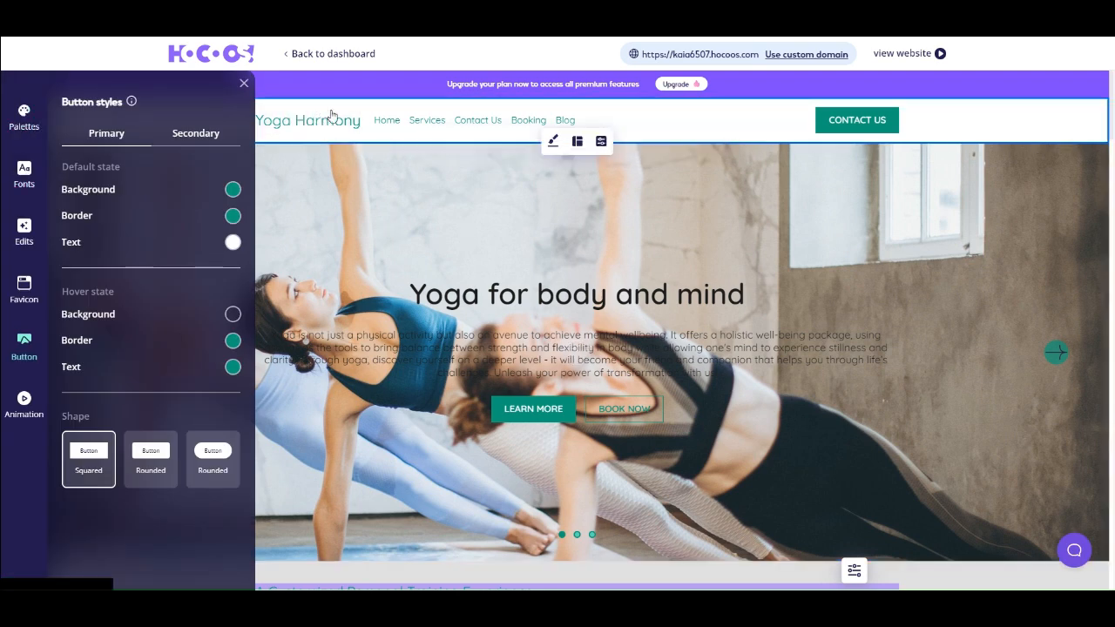
Leave the editor for the main dashboard and open the live Yoga Harmony website
left_click(342, 54)
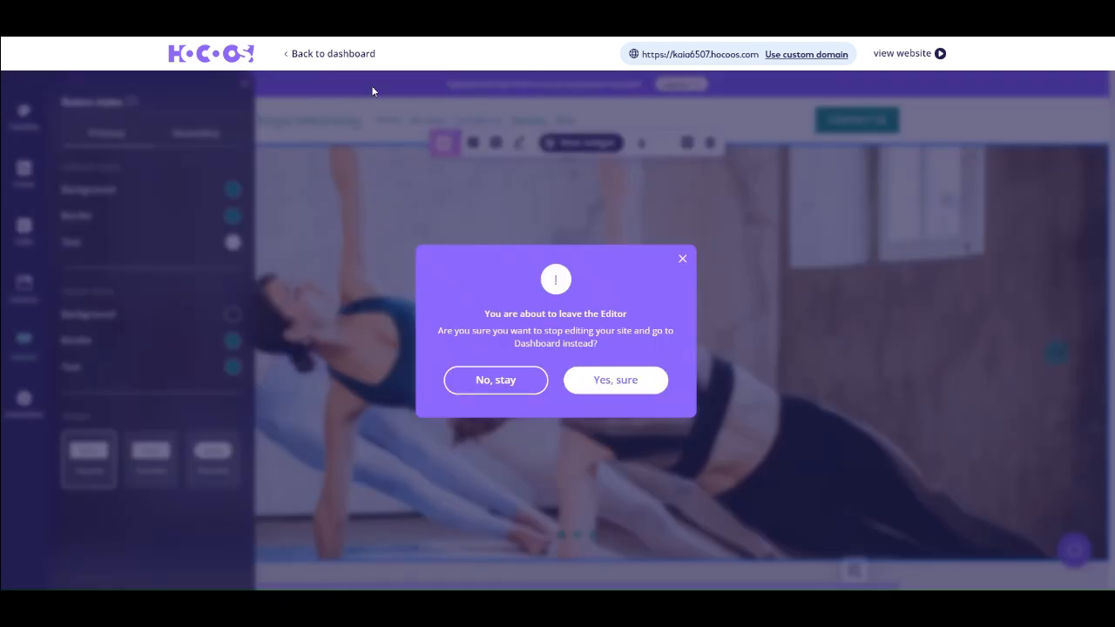
left_click(617, 378)
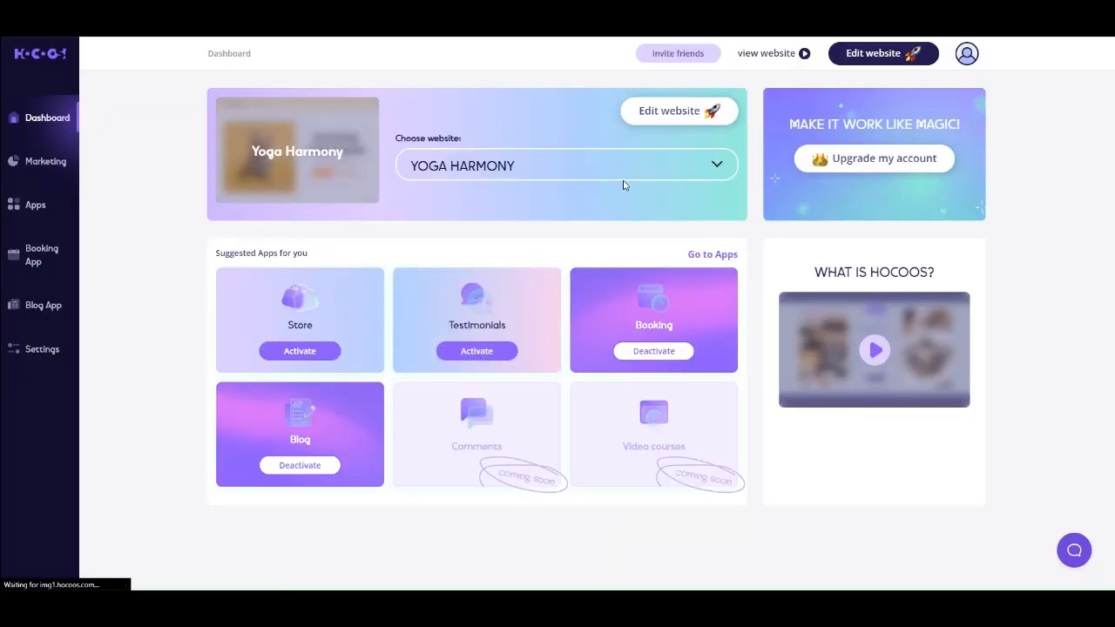
left_click(551, 177)
left_click(853, 553)
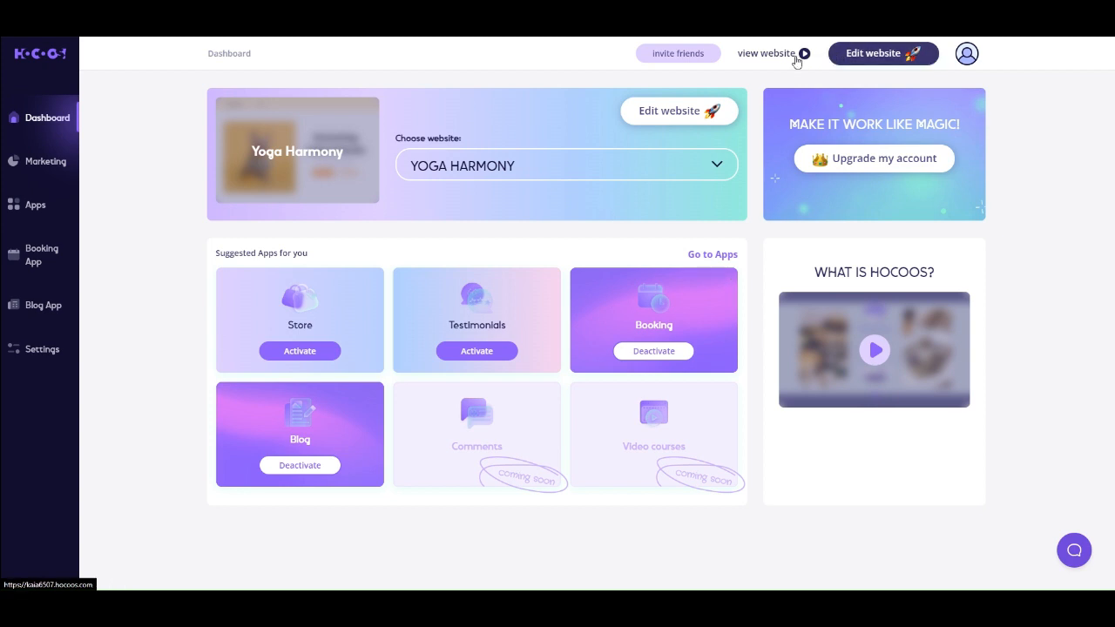
left_click(765, 53)
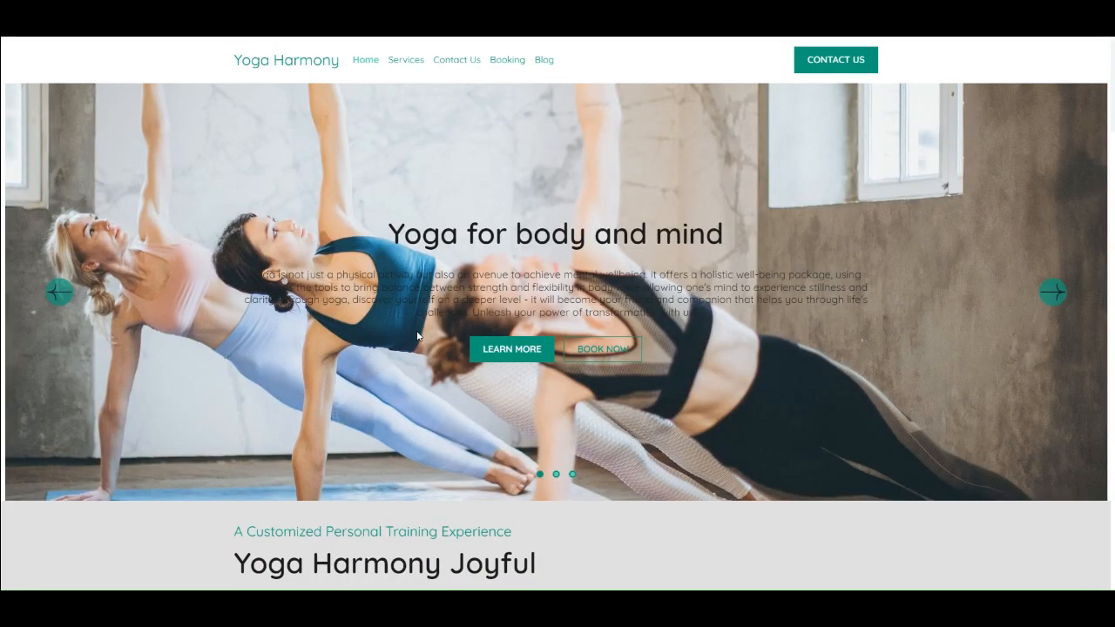
Examine the live home page's sections, including services, price list, quotes, booking form, gallery and subscribe form
scroll(396, 198, "down", 8)
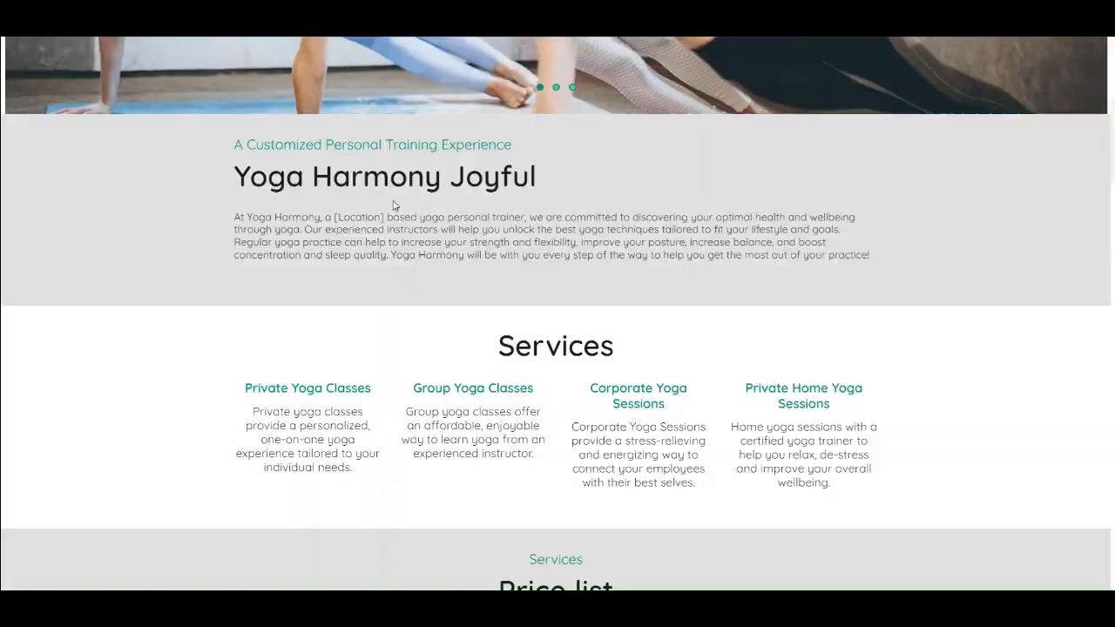
scroll(391, 207, "down", 10)
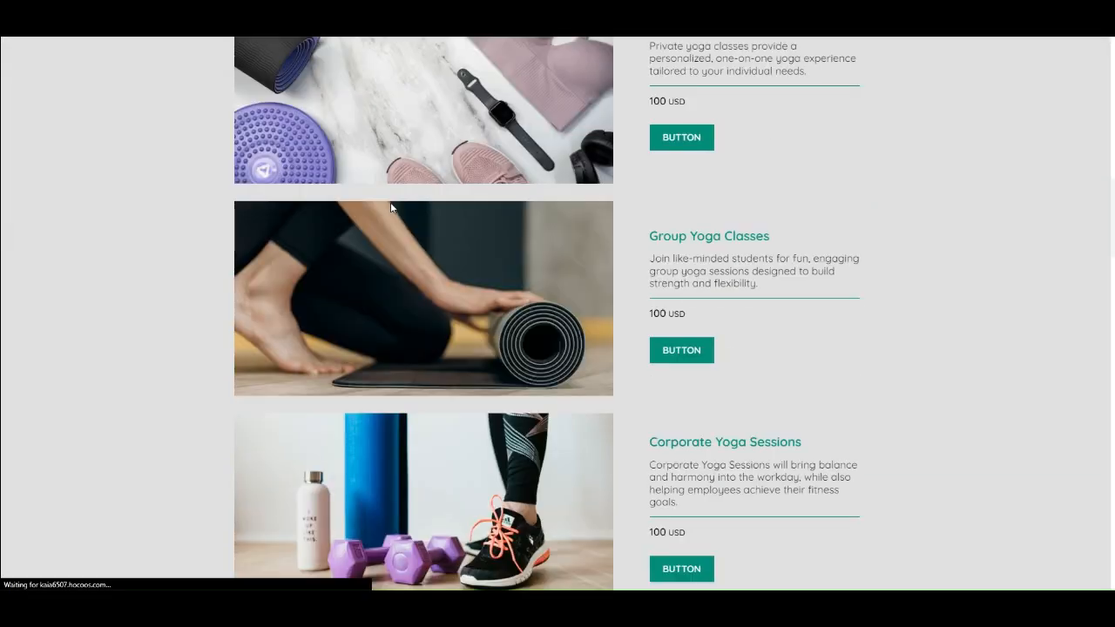
scroll(389, 210, "down", 10)
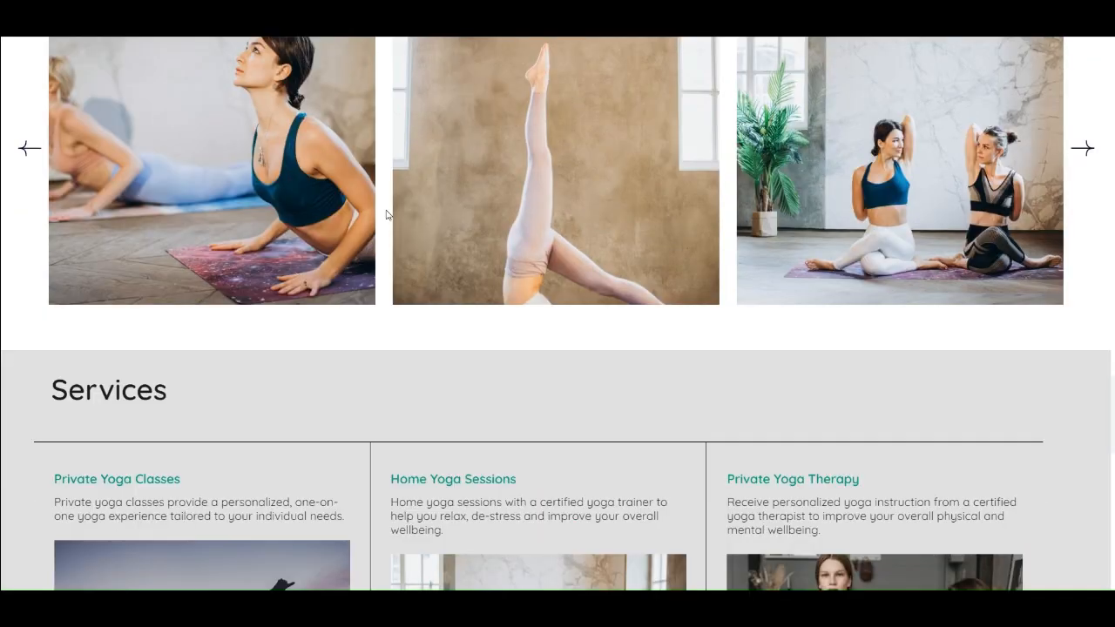
scroll(384, 216, "down", 3)
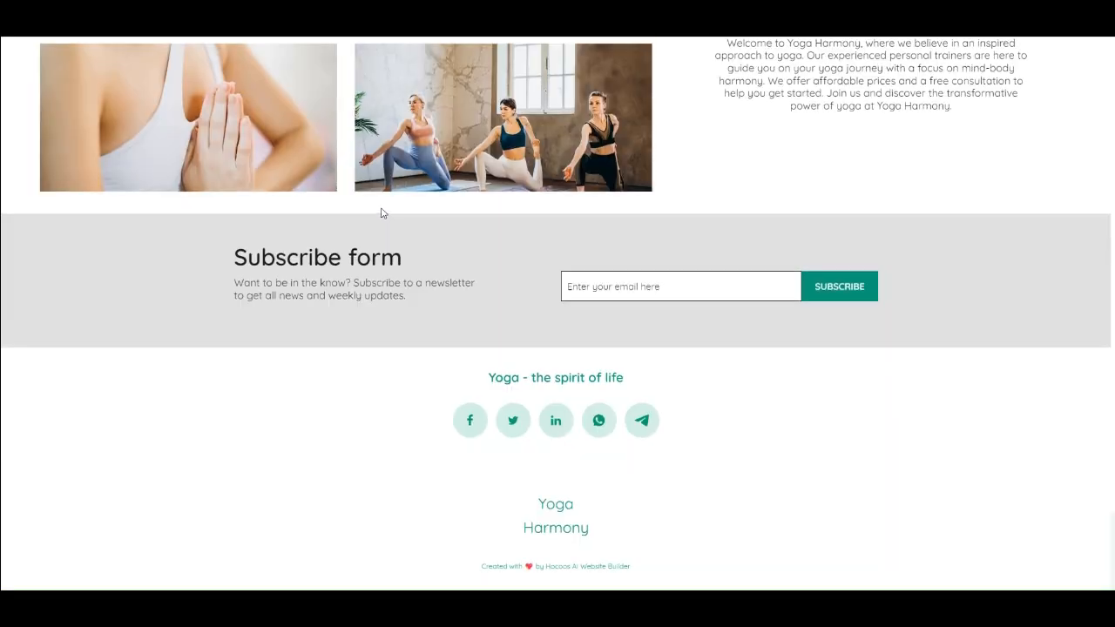
scroll(383, 215, "up", 10)
scroll(383, 209, "up", 15)
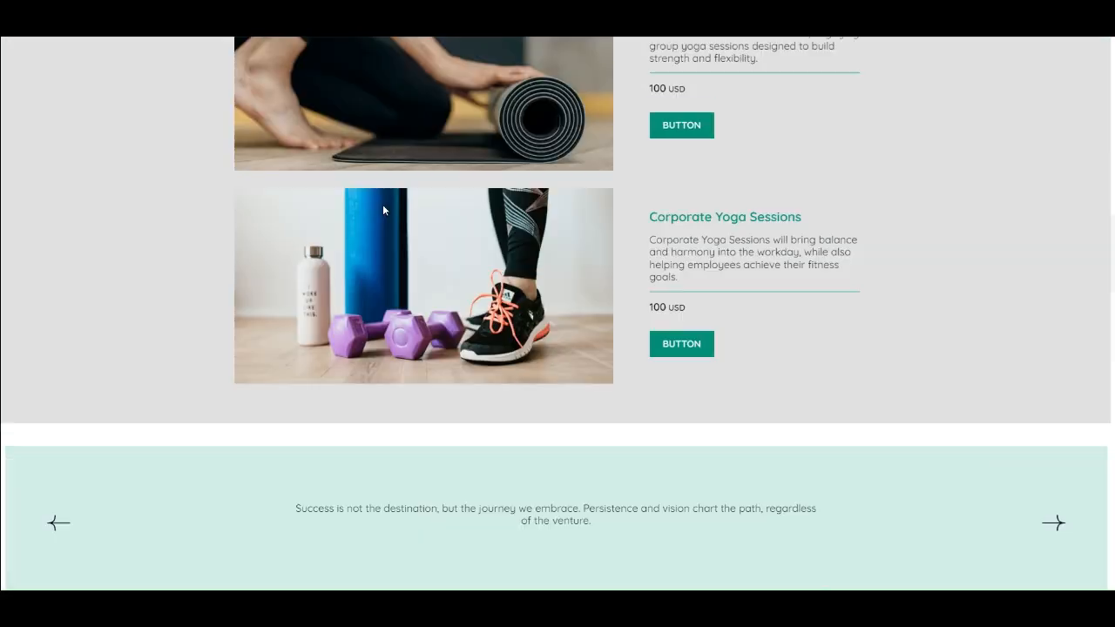
scroll(427, 184, "down", 10)
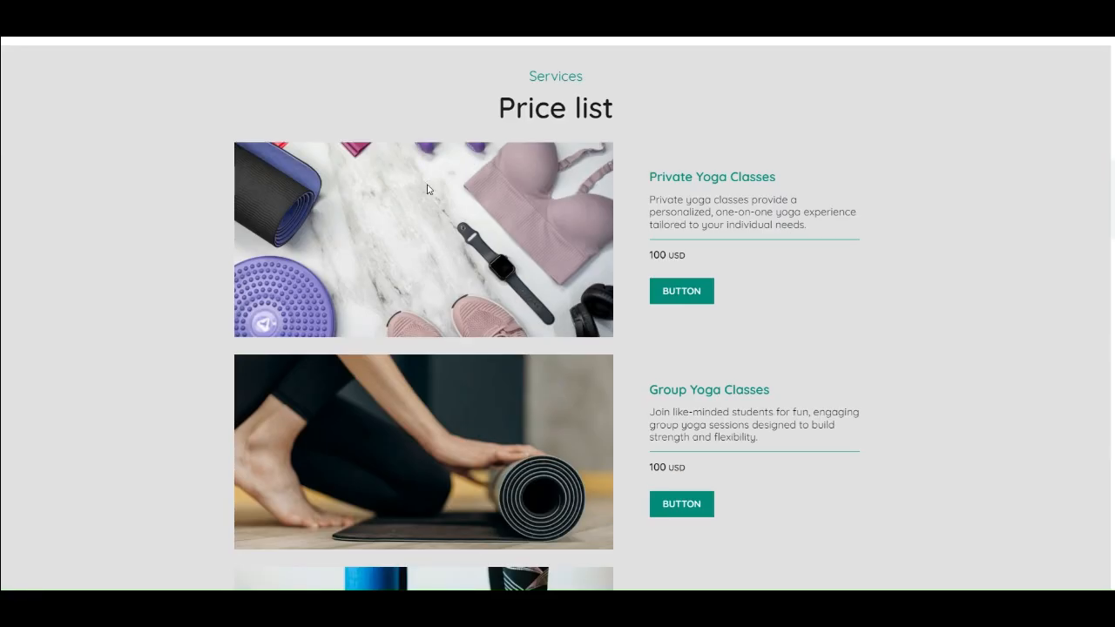
scroll(427, 189, "down", 6)
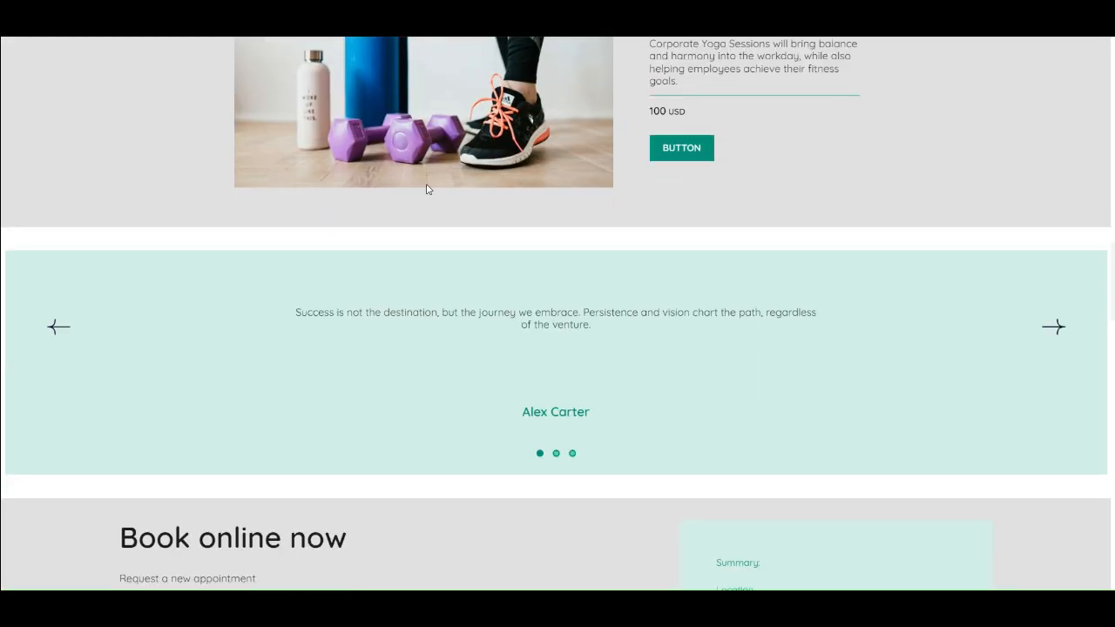
scroll(427, 189, "down", 6)
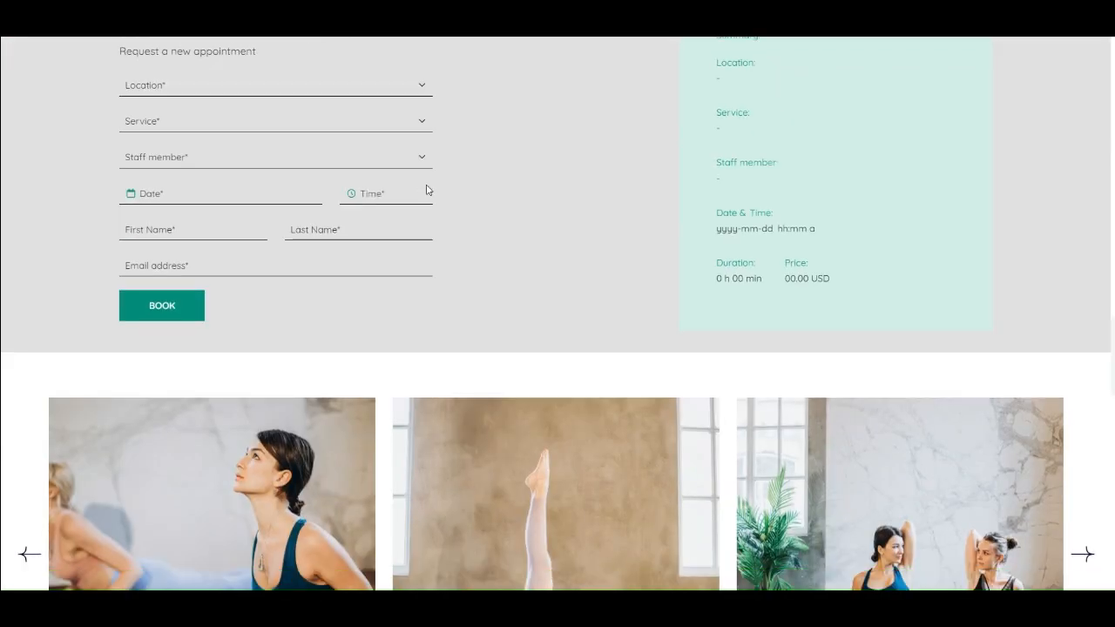
scroll(427, 192, "down", 5)
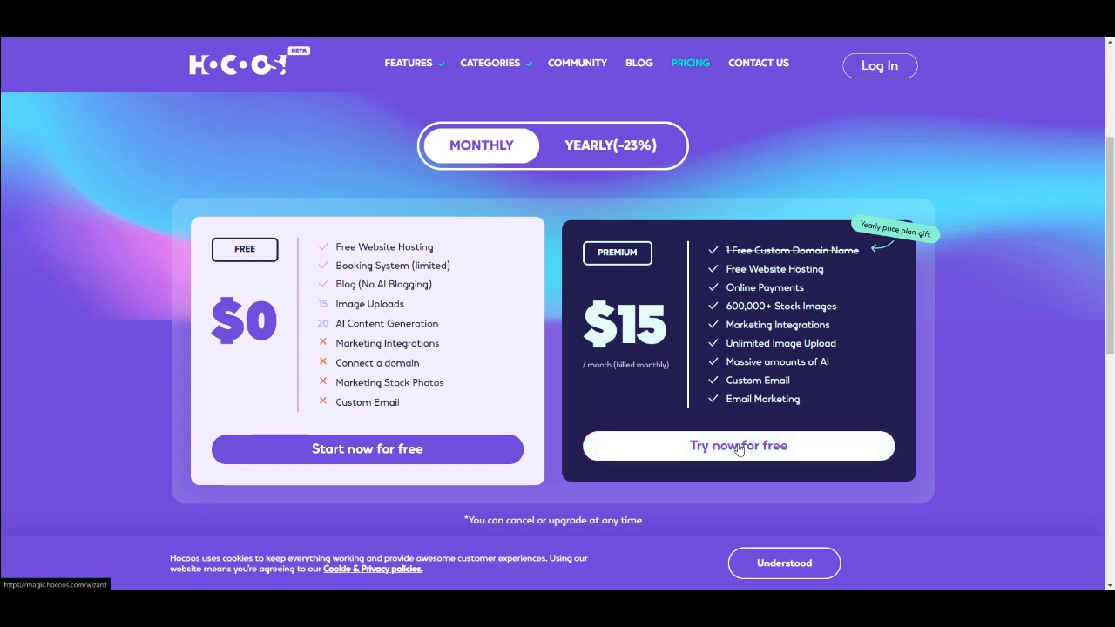
Compare the Free and Premium plans on the Hocoos pricing page, and look over the live site's hero section again
scroll(307, 346, "down", 3)
scroll(306, 347, "up", 3)
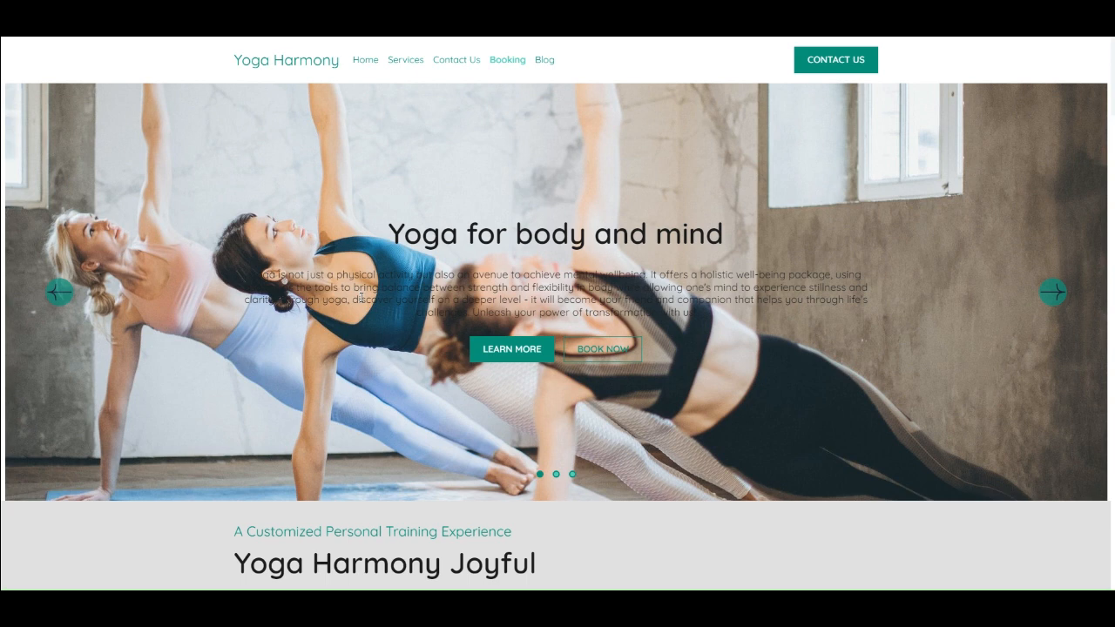
scroll(360, 297, "down", 2)
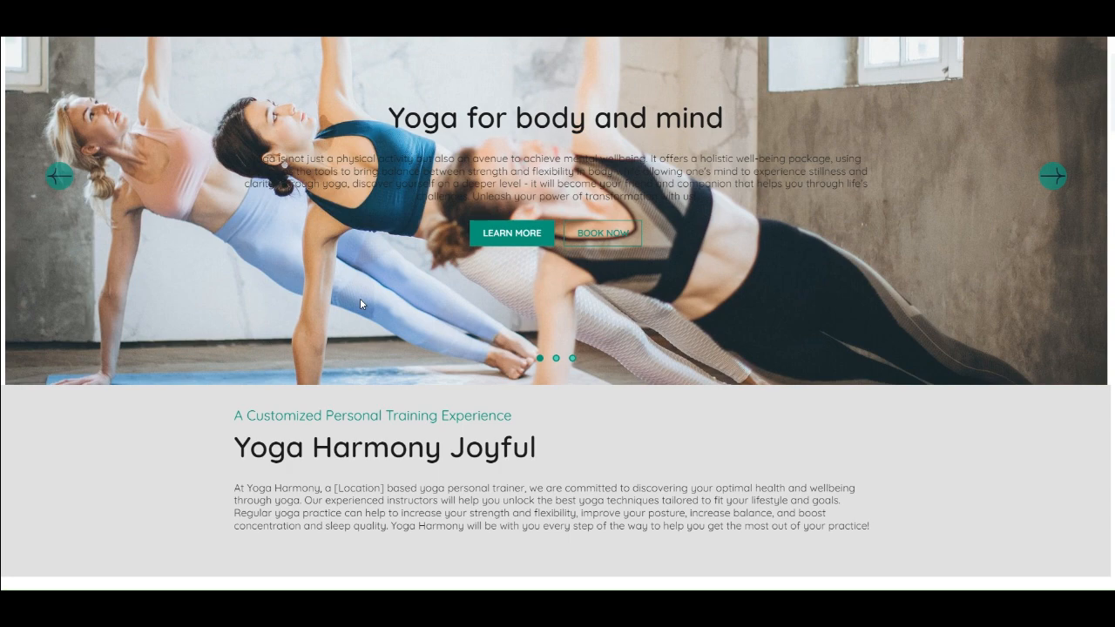
scroll(360, 303, "up", 2)
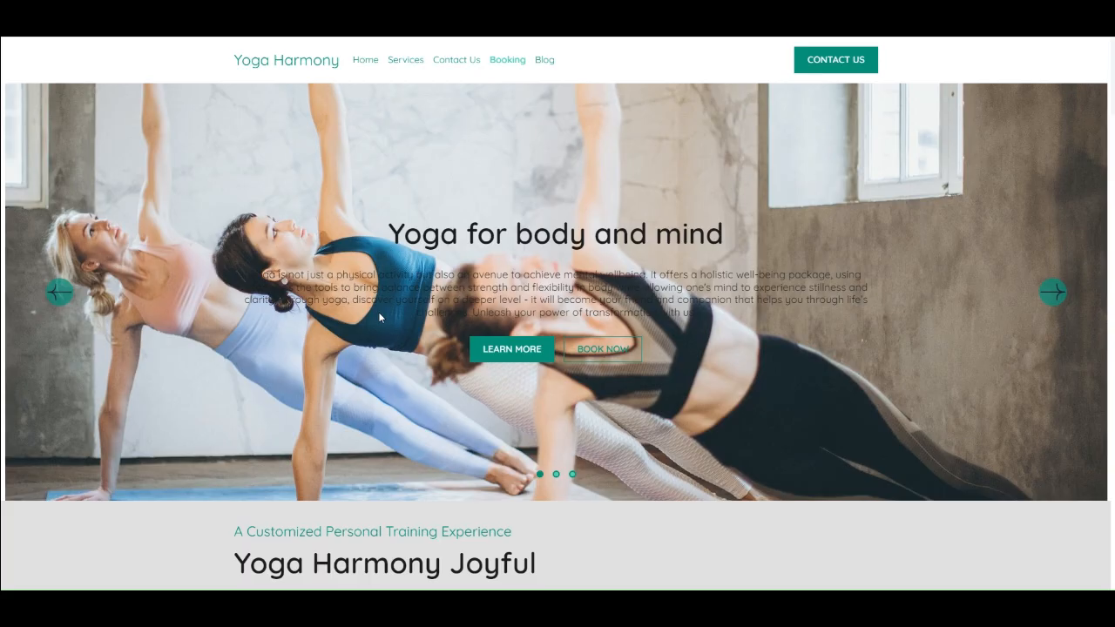